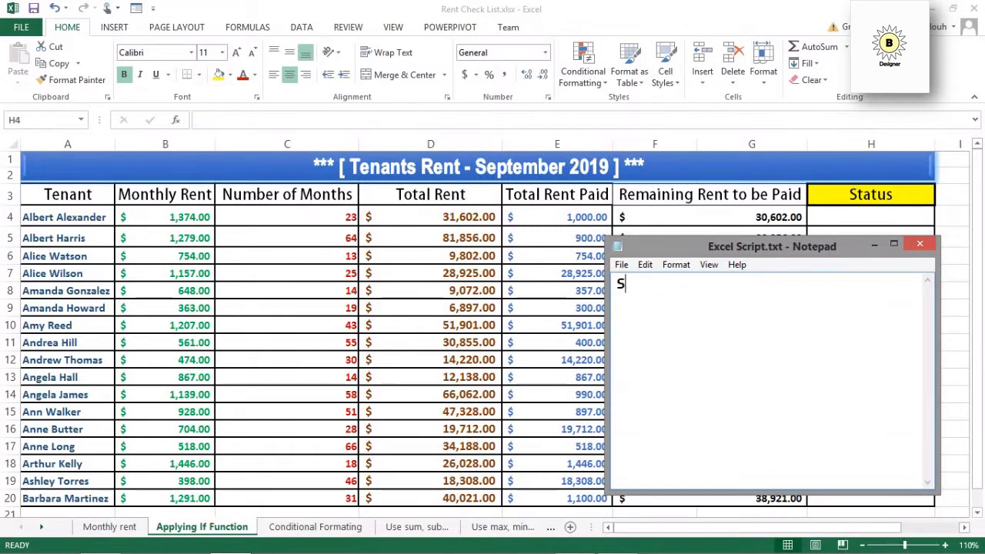
Write the note's opening sentence: "So we are going to find out those tenants who have completed with their Payment.".
text(re )
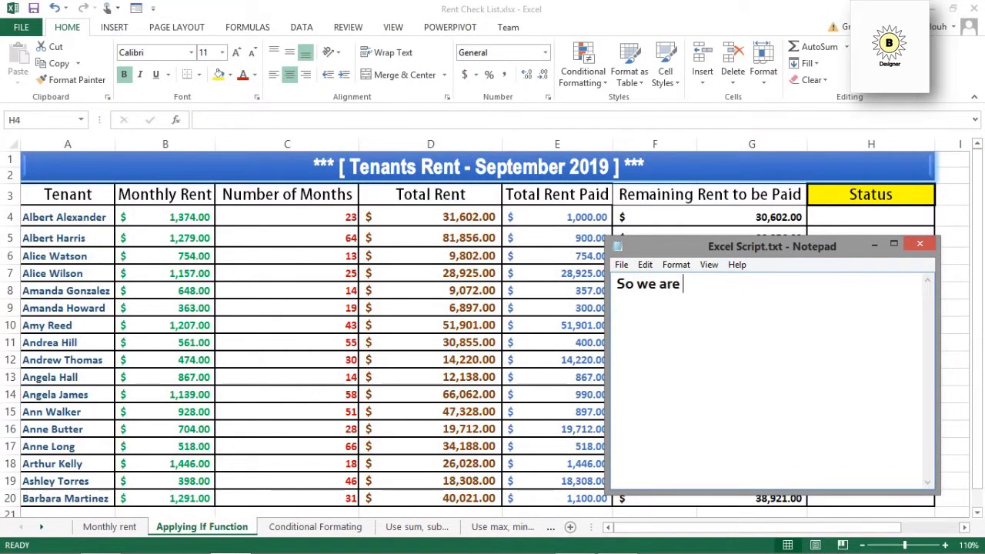
text(going to)
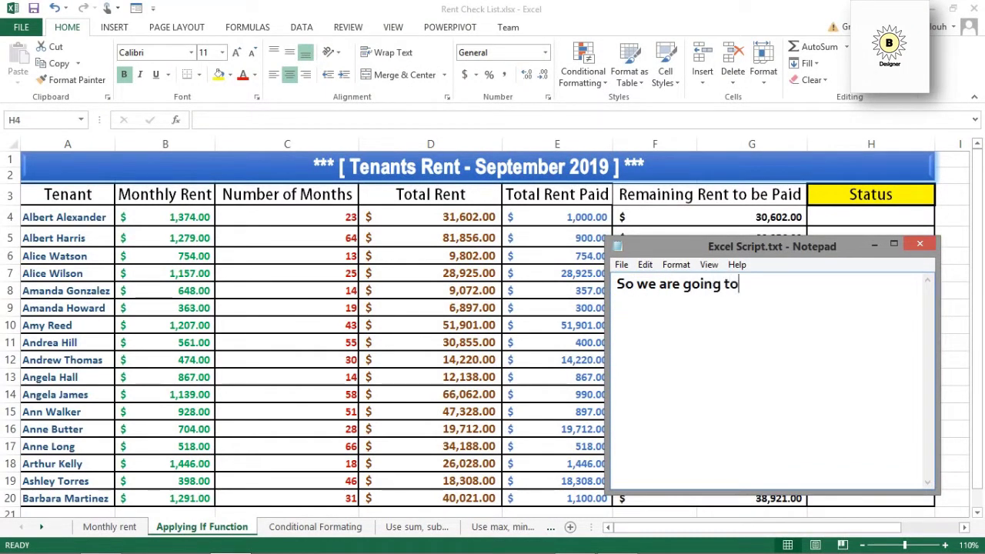
text( find out thos)
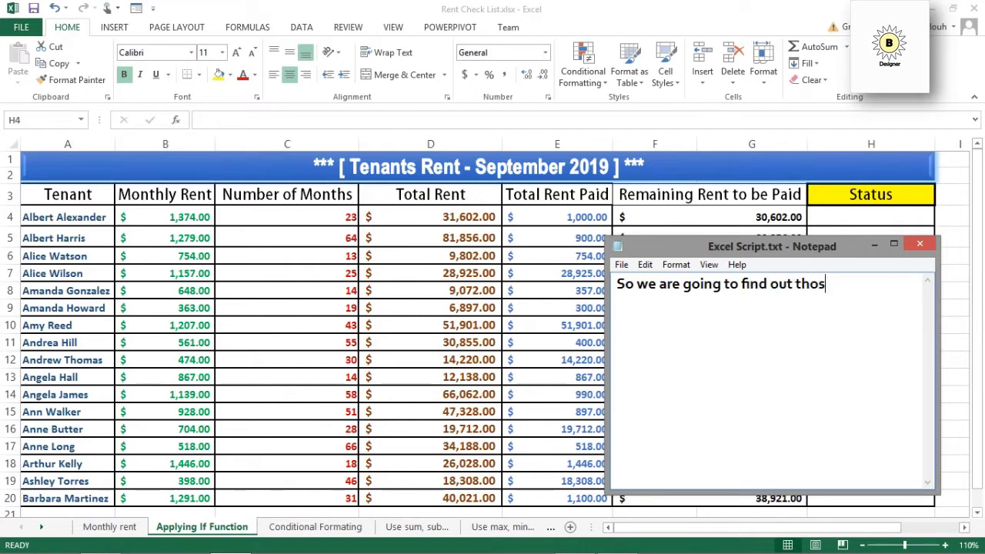
text(e tenant)
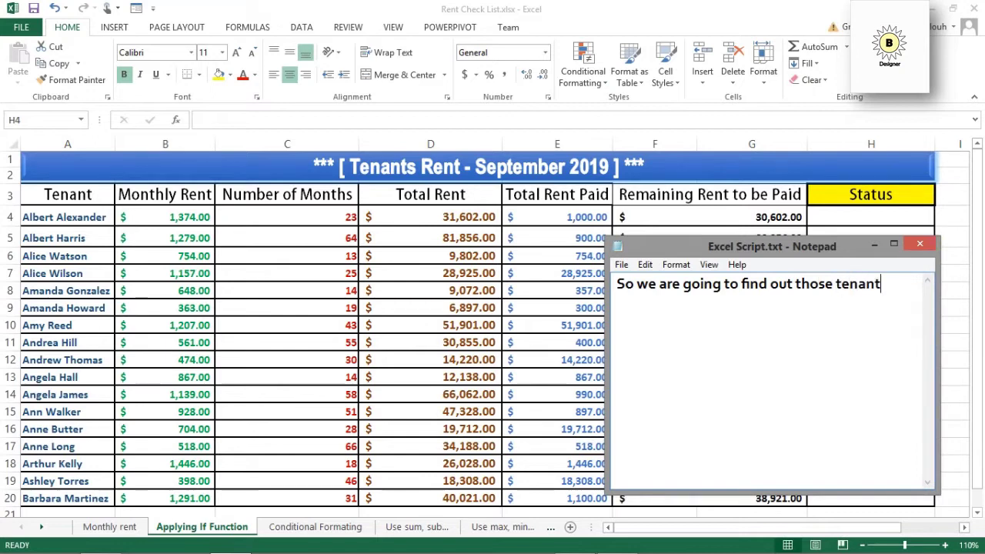
text(s who have c)
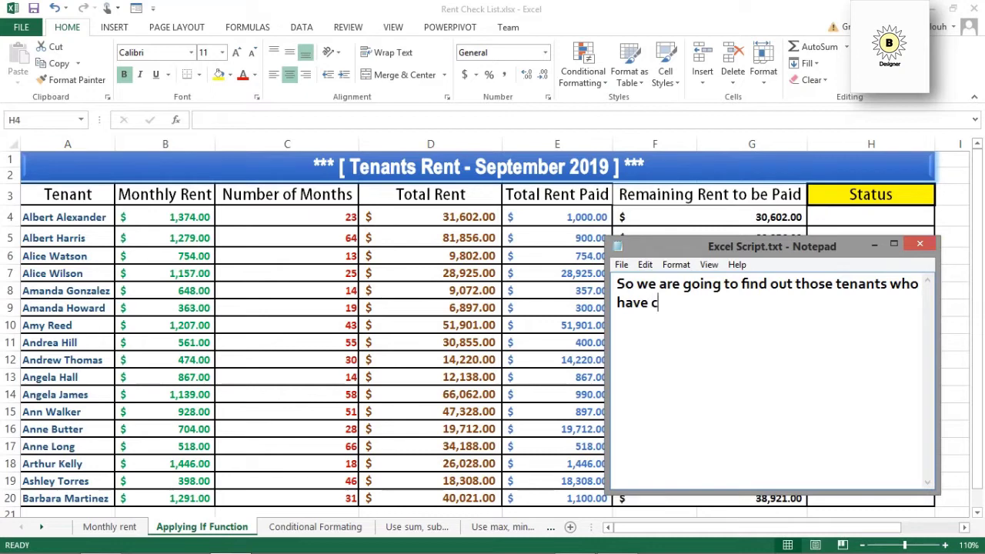
text(ompleted w)
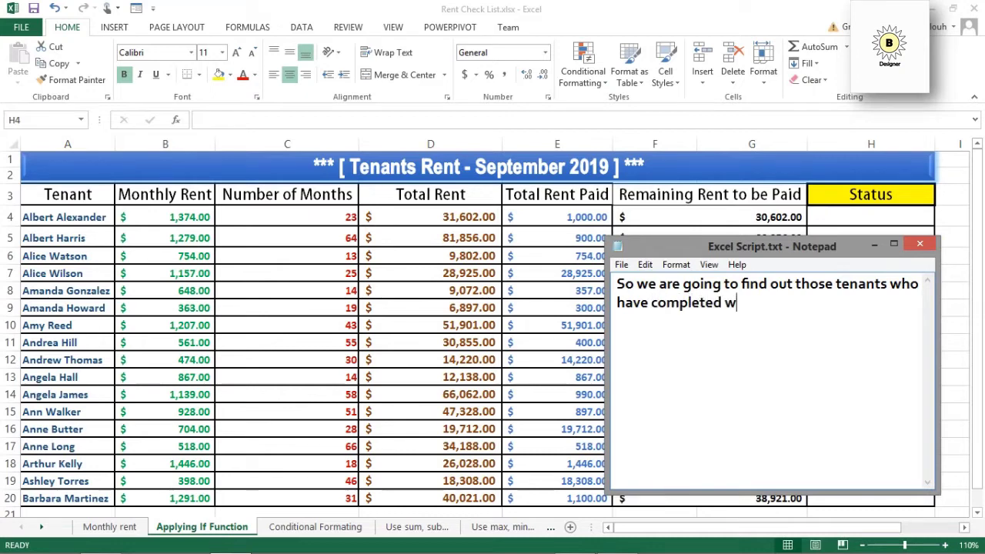
text(ith their Pay)
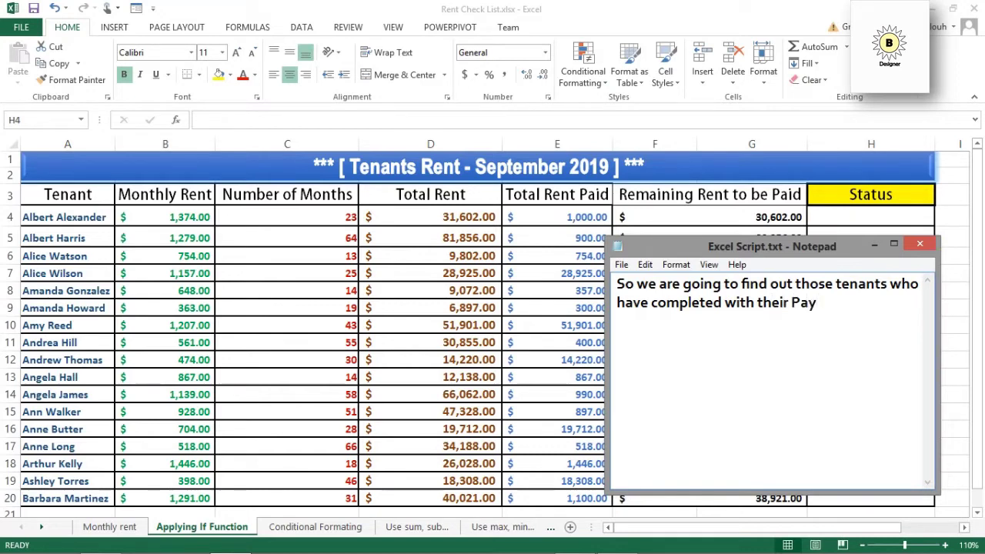
text(ment)
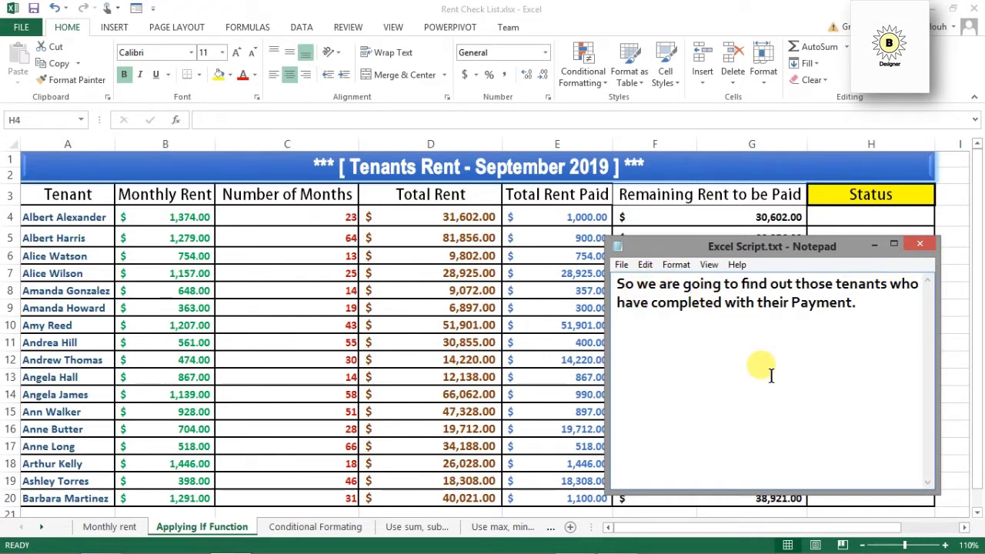
text(.)
Add a new paragraph after a blank line reading "The columns we are going to work on are:".
key(Return)
key(Return)
text(The co)
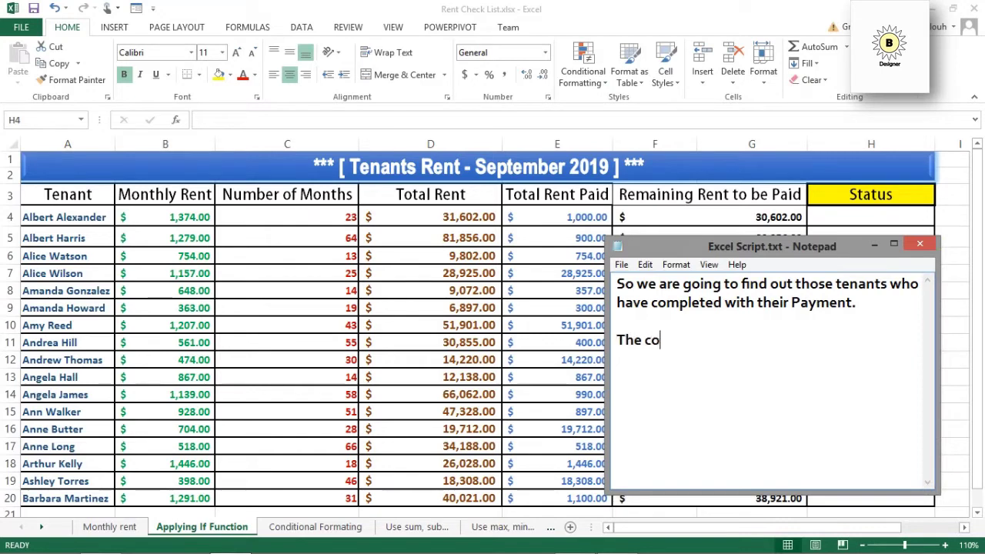
text(lumns we)
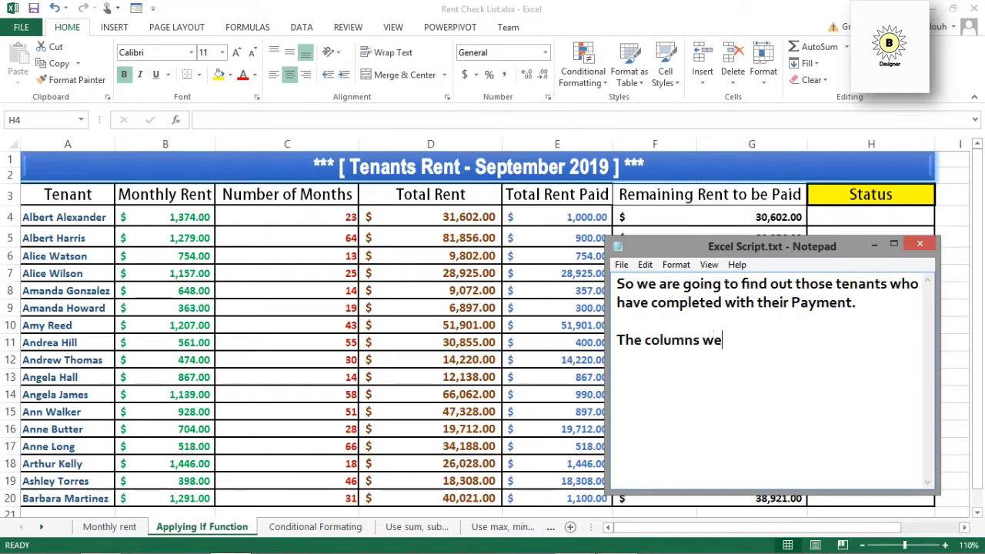
text( are going to )
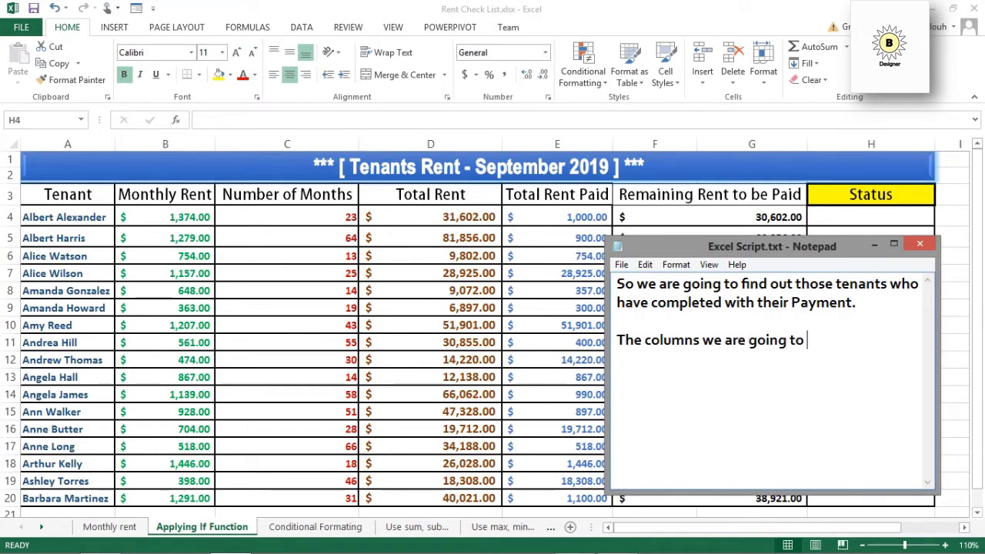
text(work on are)
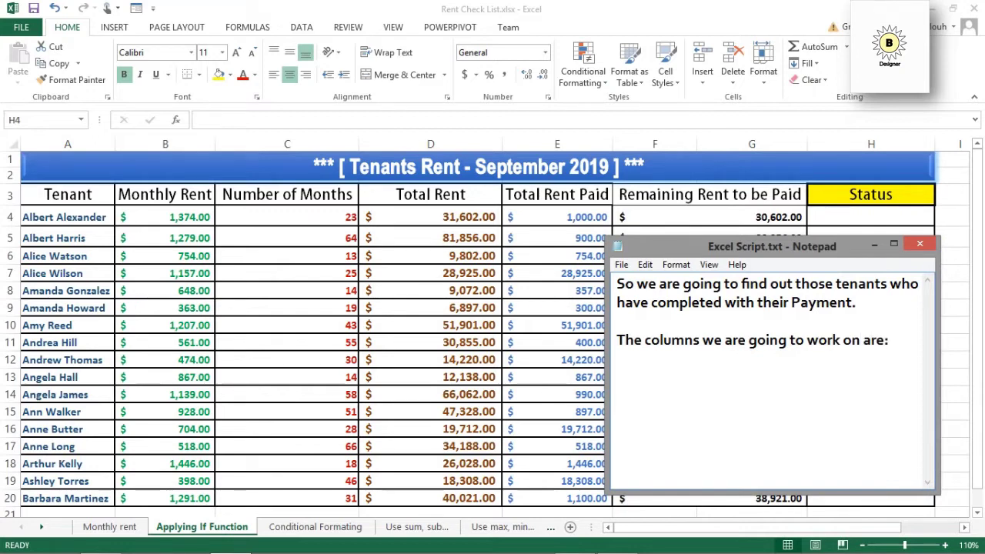
text(:)
Add the line "The Total Rent and The Total Rent Paid." and begin a new paragraph below a blank line with "So".
key(Return)
text(The Total)
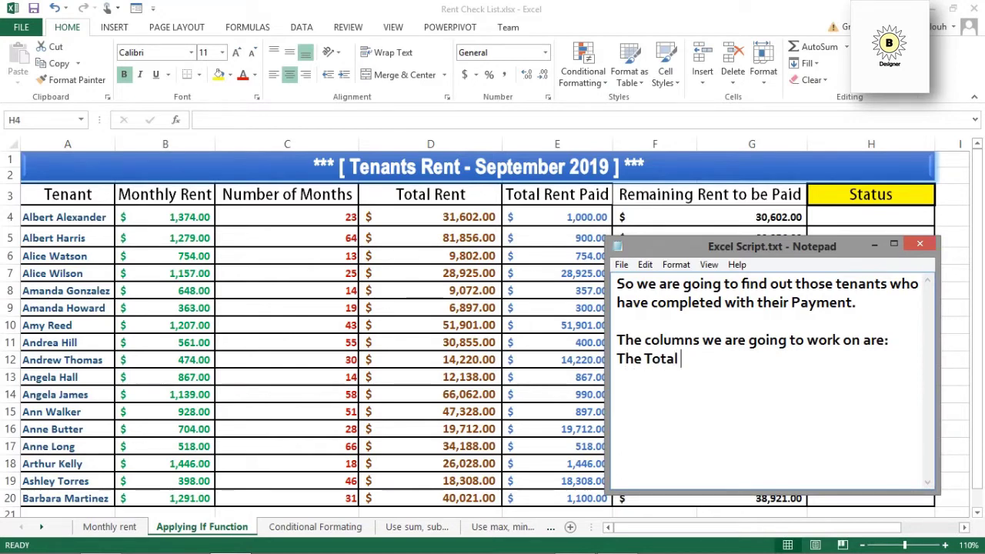
text( Rent)
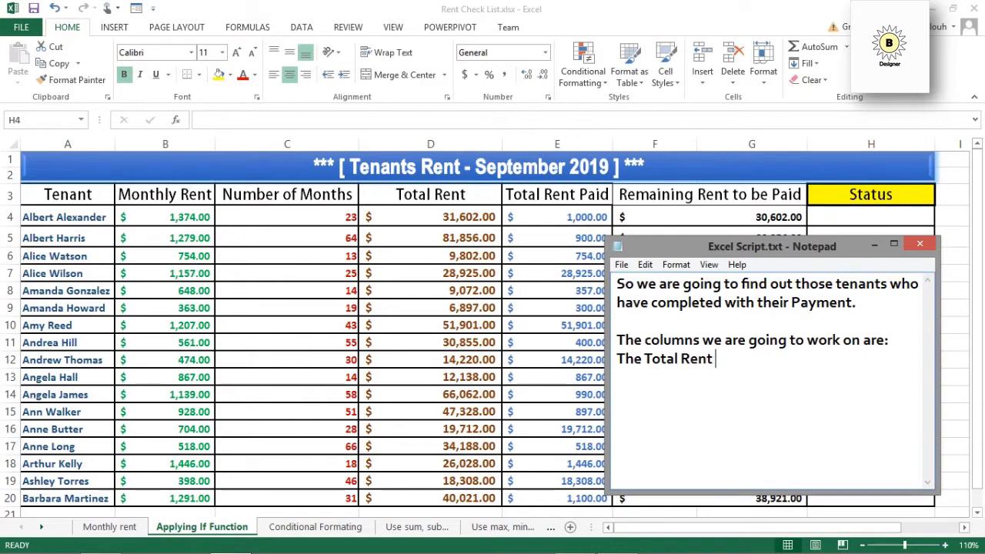
text( and The Total )
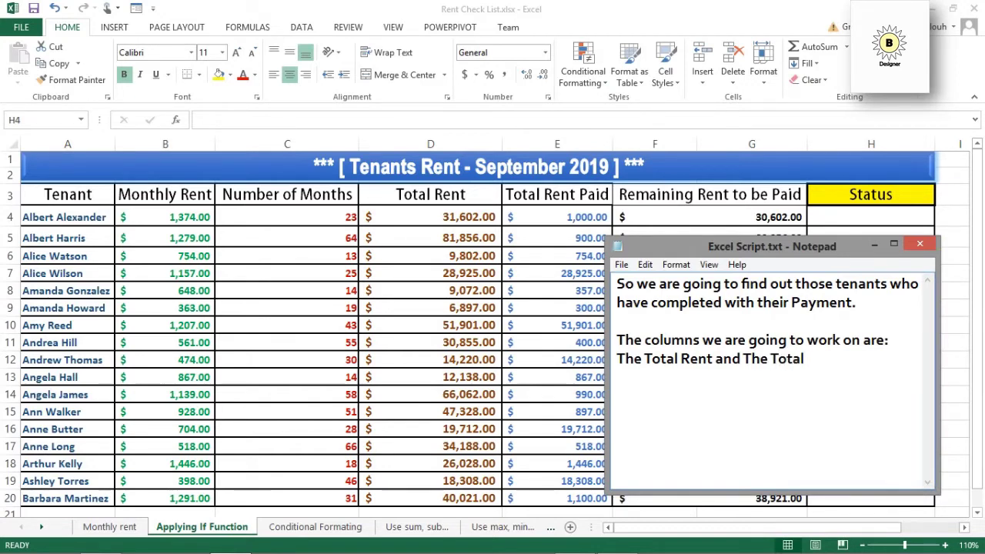
text(Rent Pai)
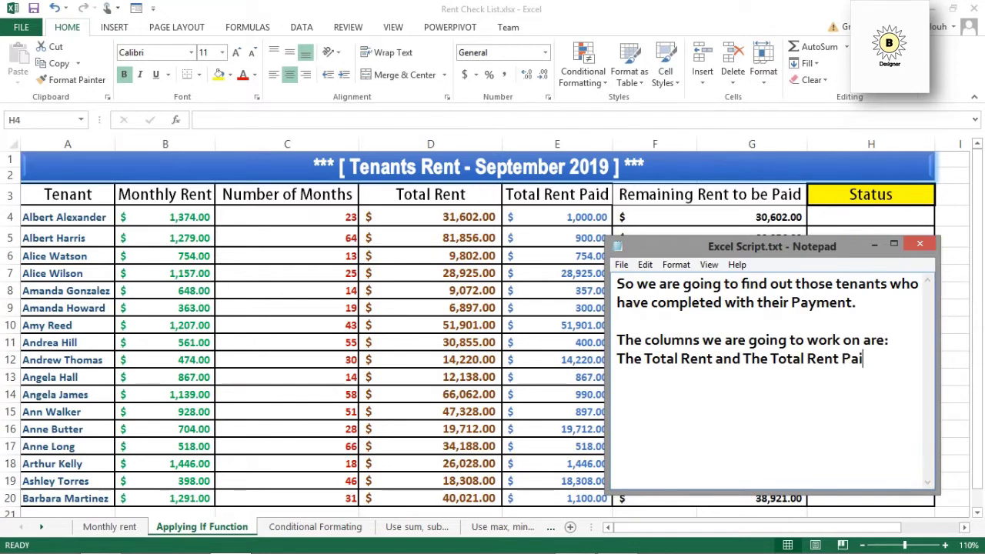
text(d .So)
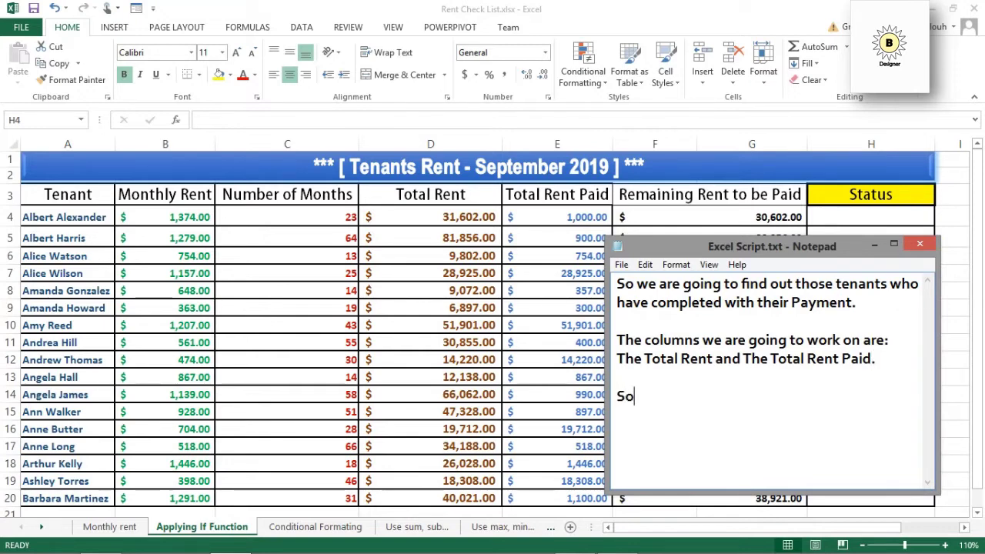
Continue the last paragraph with ", the Formula we are going to use for the first tenant named:".
text(, the Form)
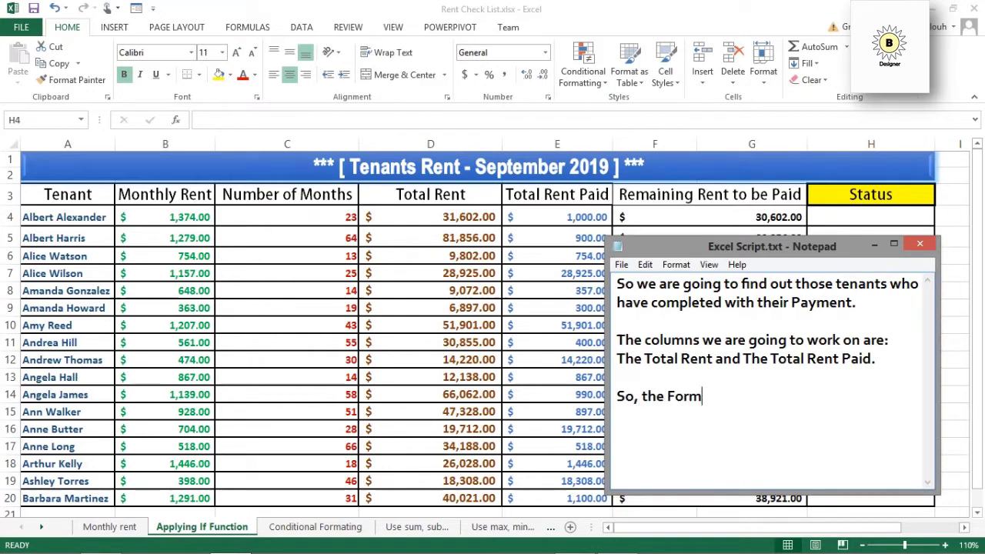
text(ula we are goin)
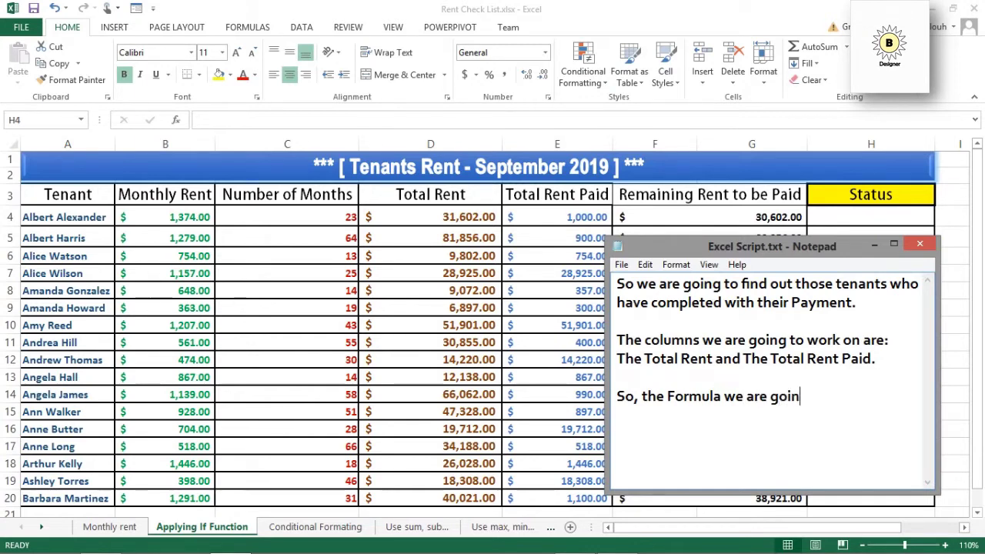
text(g to use for t)
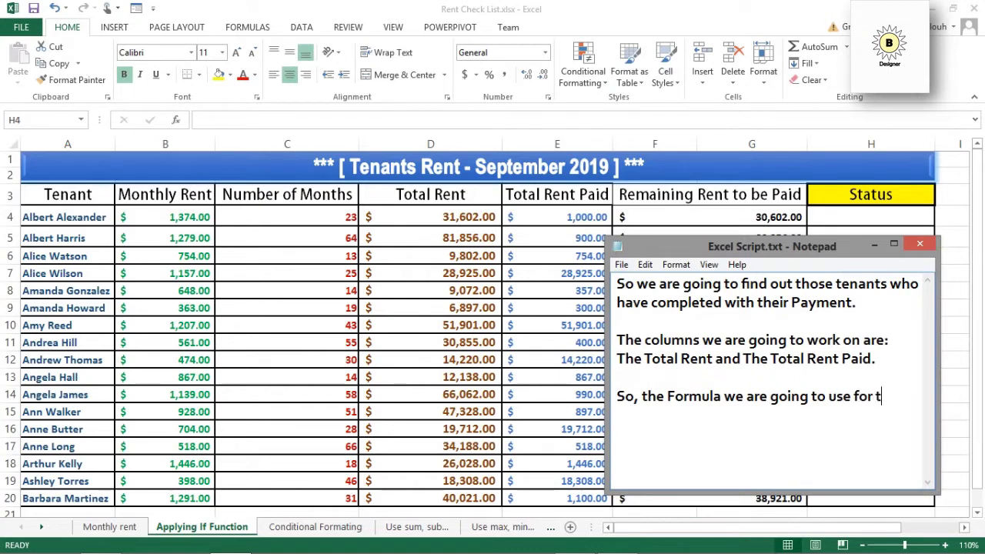
text(he first tenant named:)
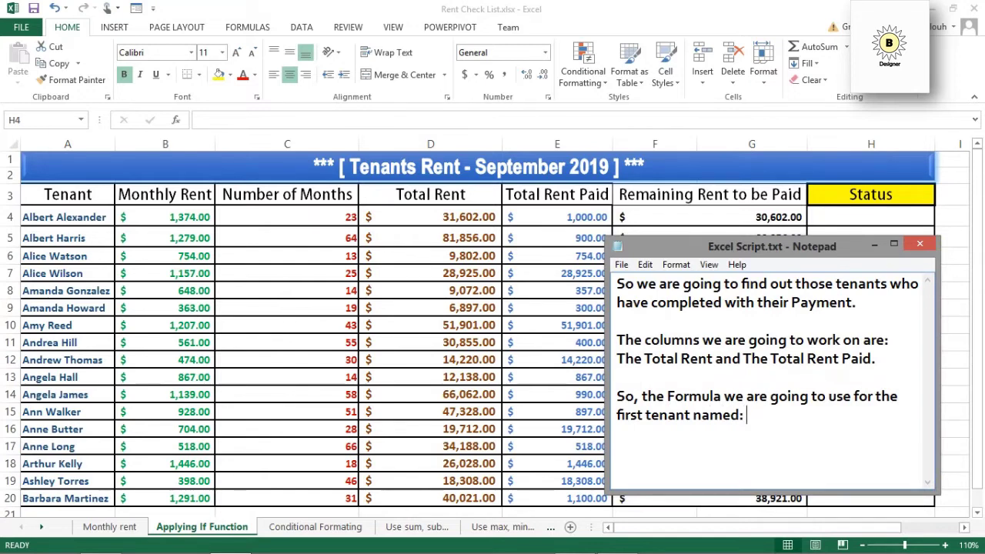
key(ctrl+a)
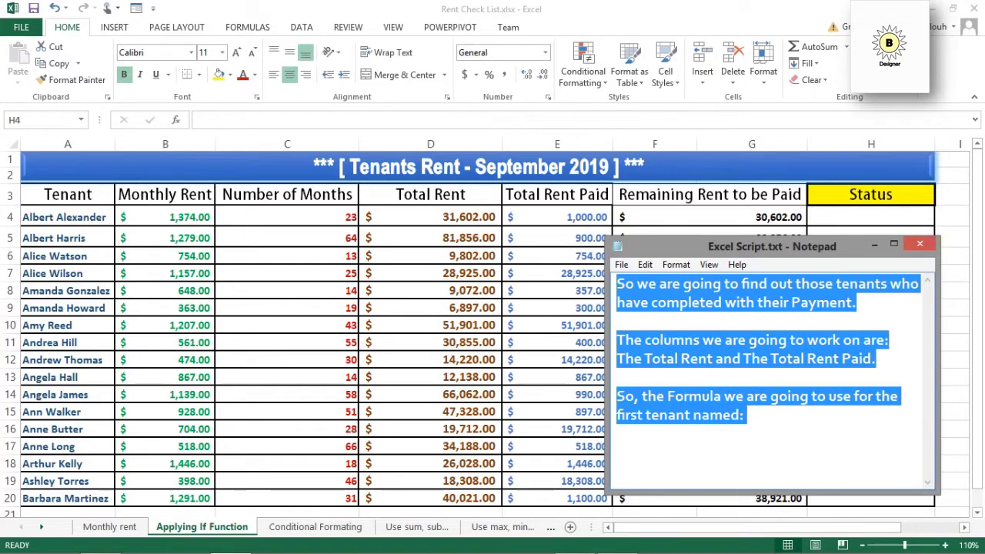
click(760, 406)
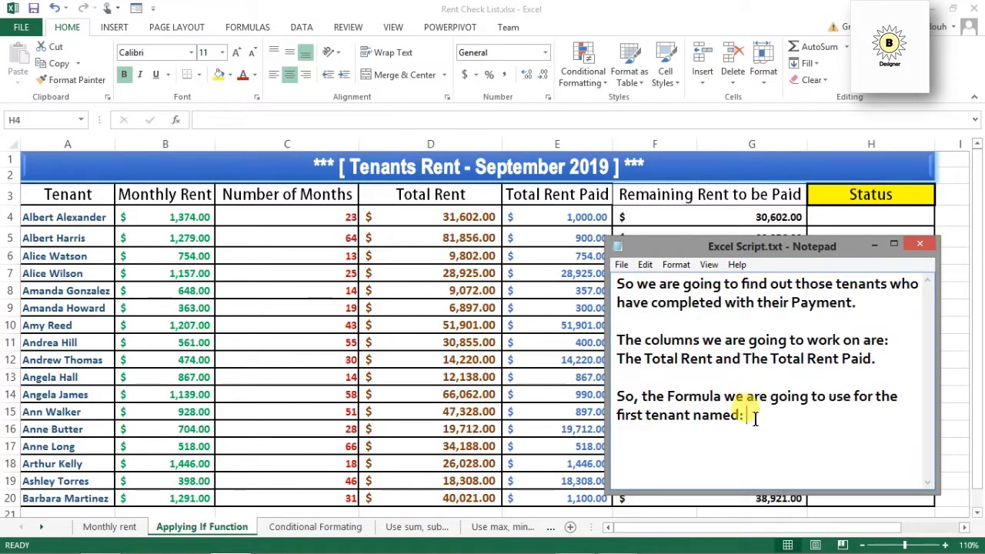
Enter the first tenant's full name after "named:", matching the name in the spreadsheet's first tenant row.
text(Alexander)
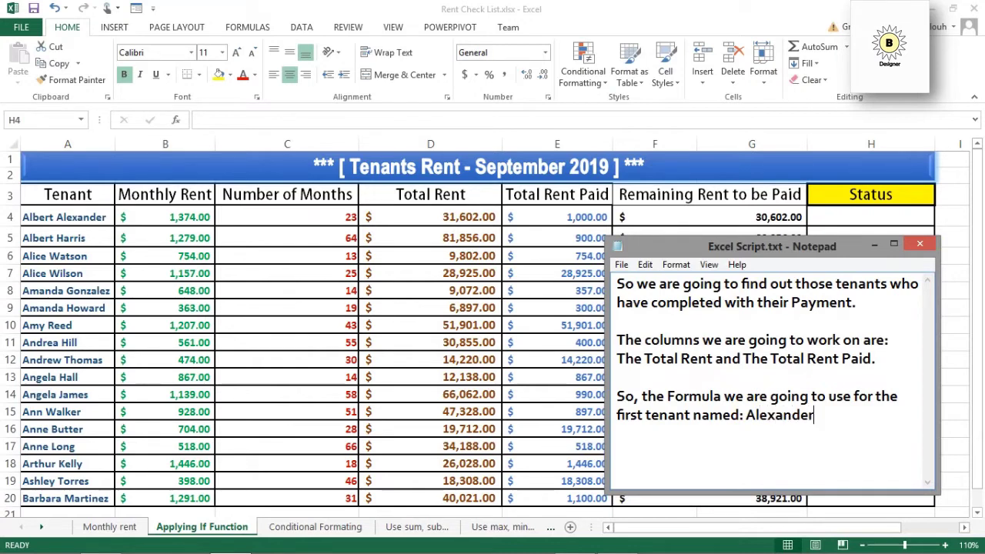
key(Left)
key(Left)
key(Left)
key(Left)
key(Left)
key(Left)
key(Left)
key(Left)
key(Left)
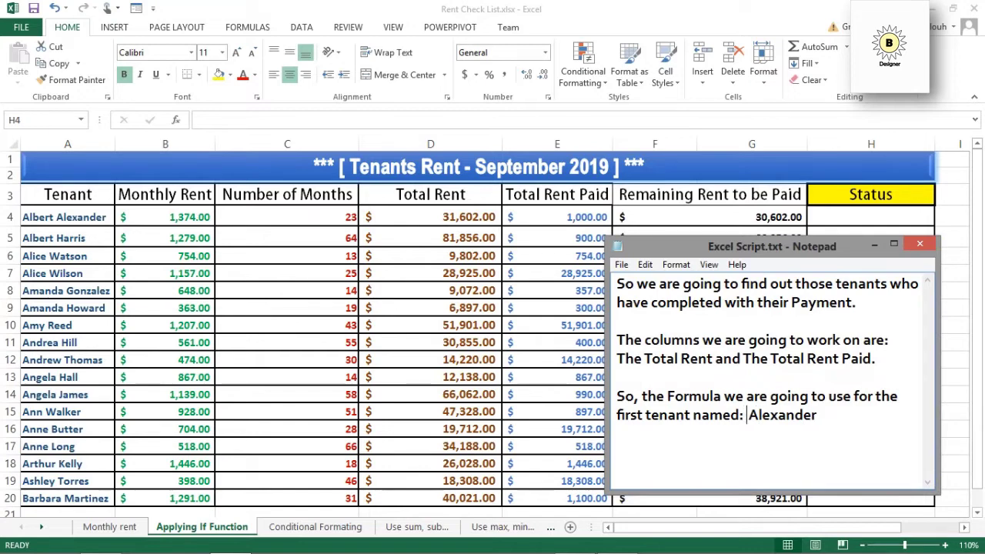
text(Alex)
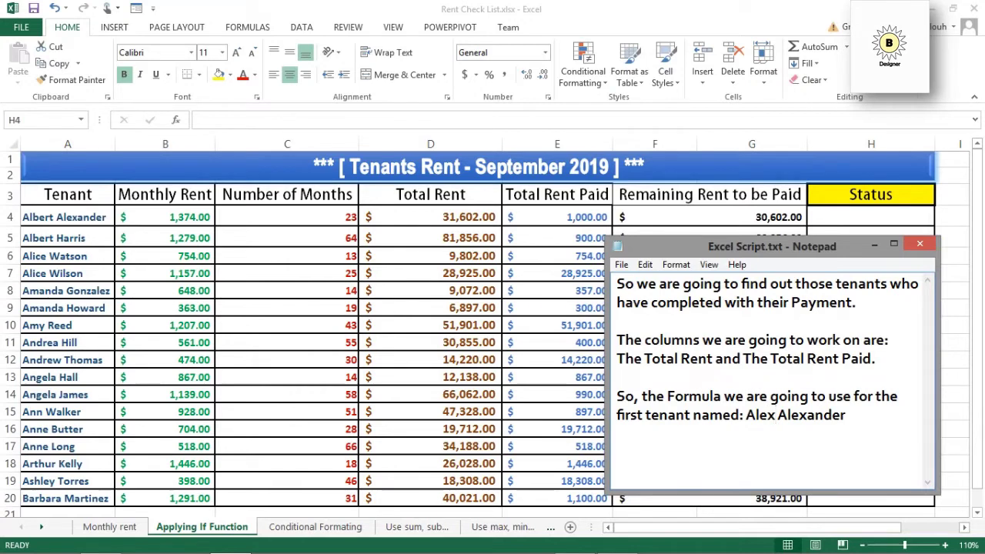
key(BackSpace)
key(BackSpace)
key(BackSpace)
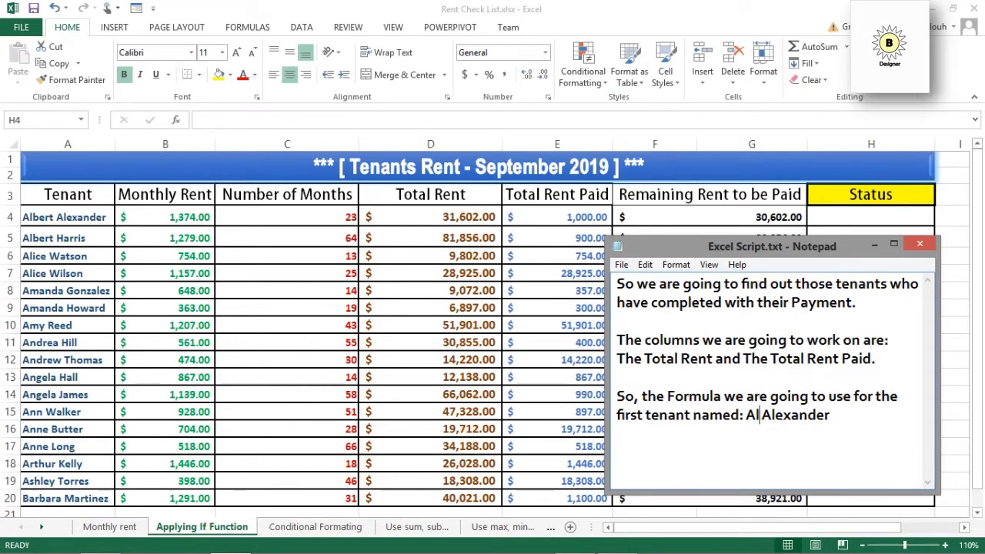
text(lbert)
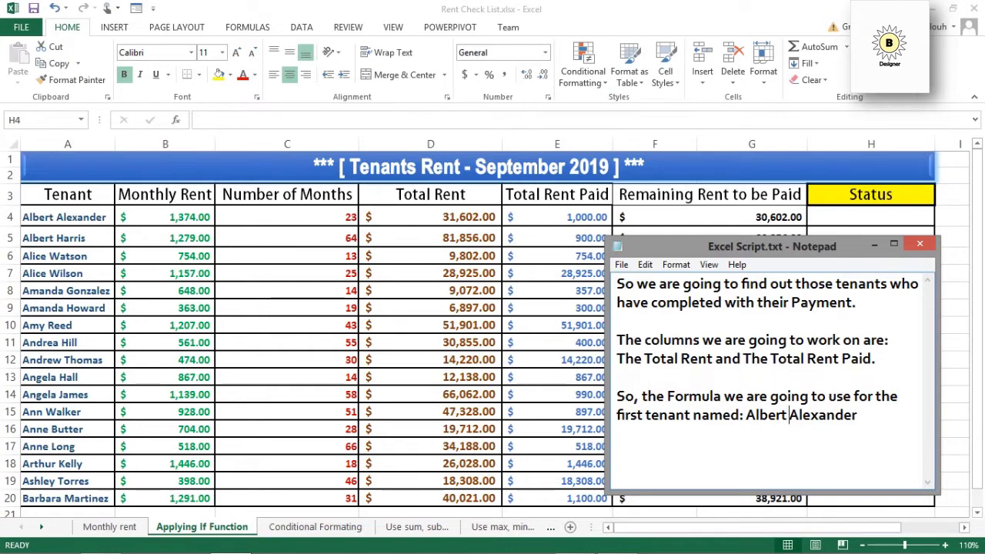
Finish the sentence with "is:" after the tenant's name.
key(Right)
key(Right)
key(Right)
key(Right)
text(is)
text(:)
Begin the formula on a new line as =IF(D4=E4, "Payment Completed".
text(=)
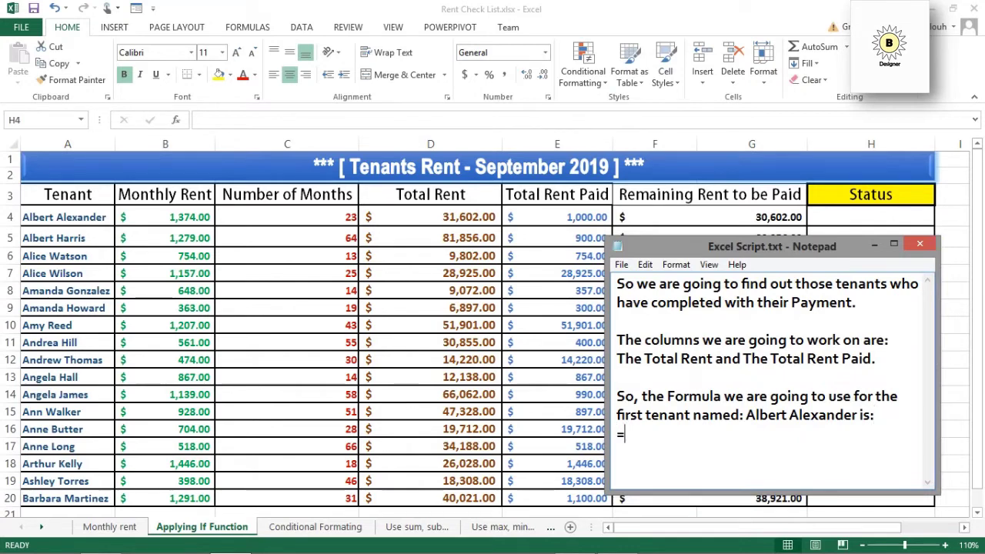
text(IF(D4=)
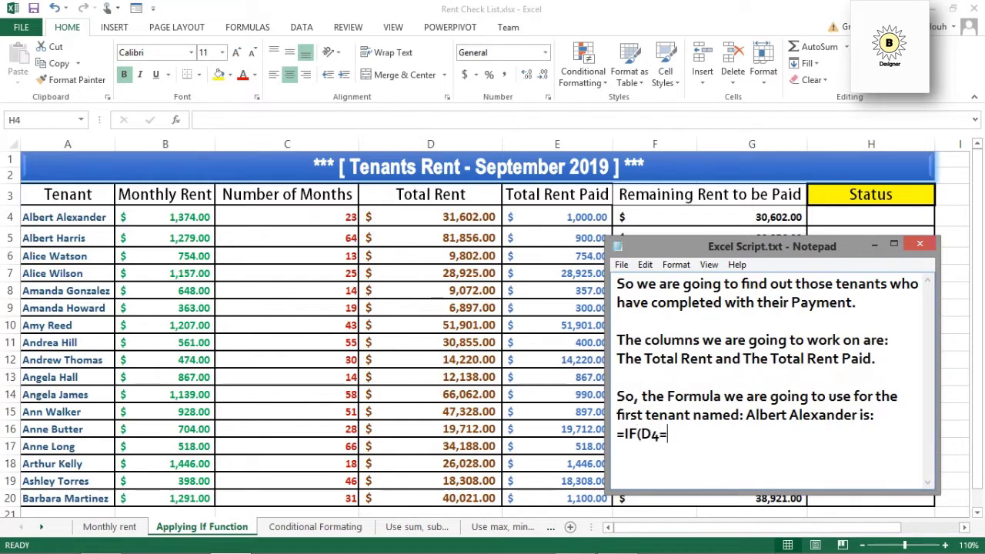
text(E)
text(4,)
text( "")
text(Paymen)
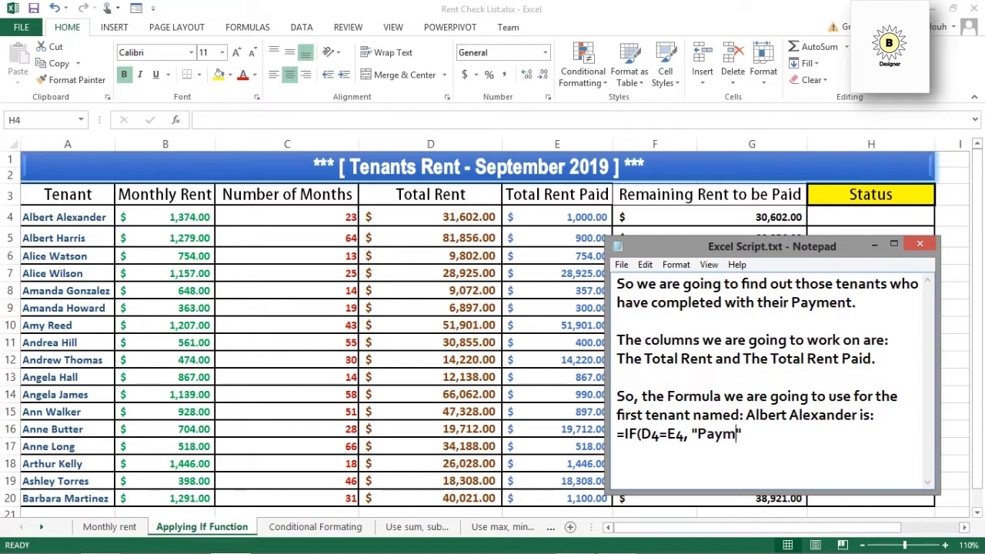
text(t Comple)
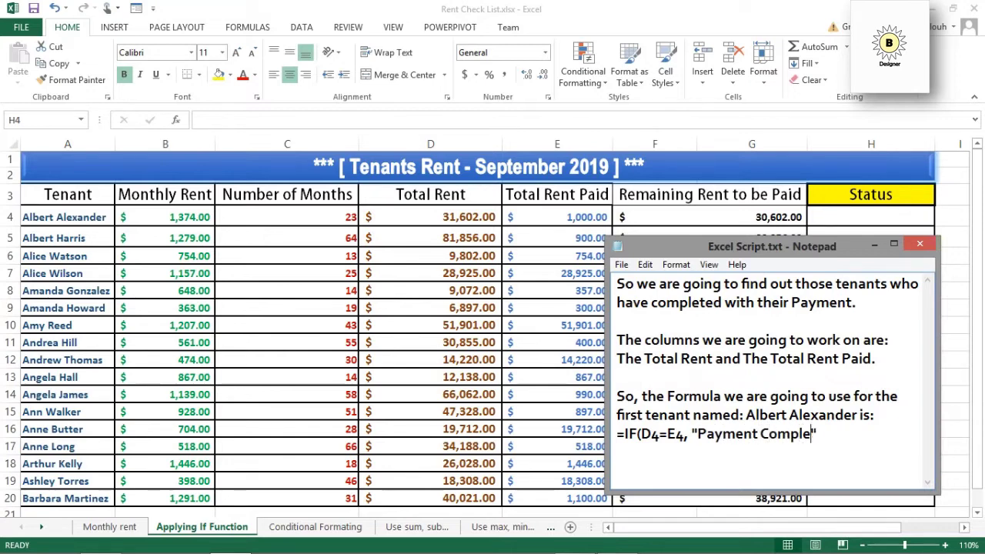
text(ted)
Add "Payment not Completed" to the formula as the quoted result for a false condition.
text(", "")
text(Payment)
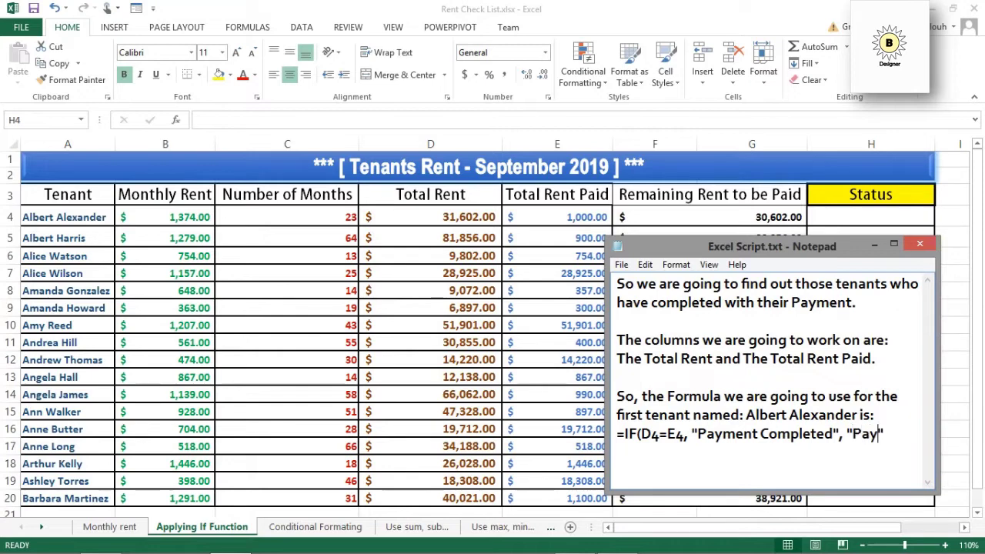
text( not )
text(Complet)
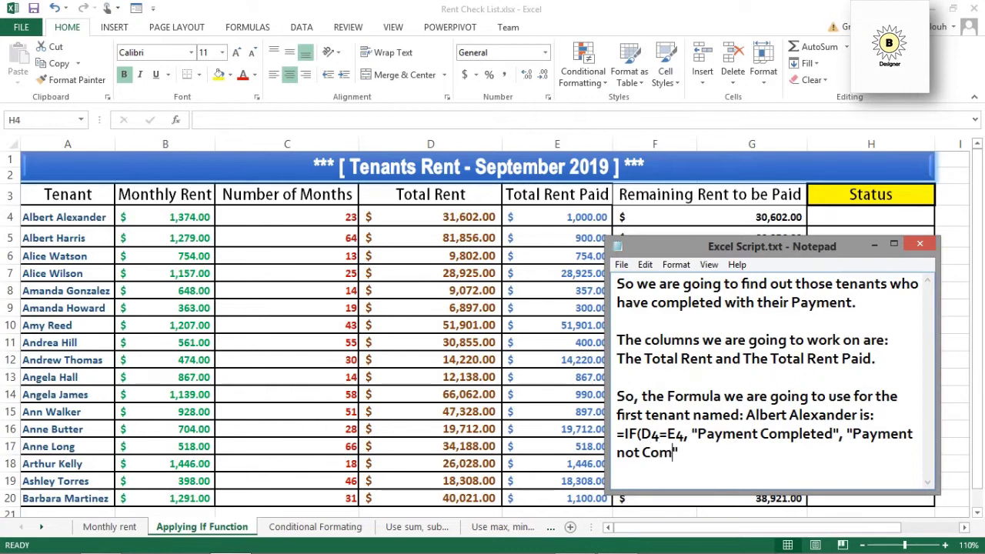
text(ed)
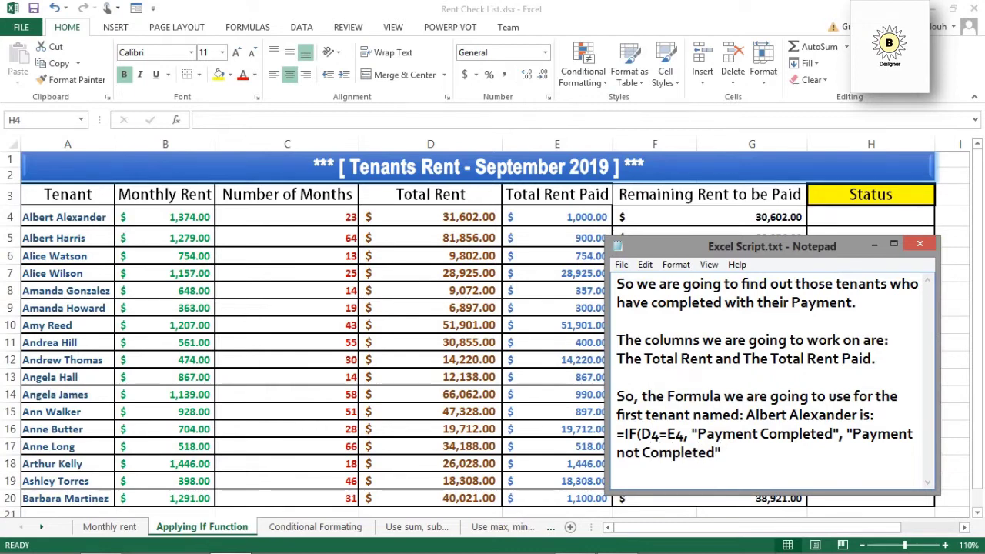
Close the note's formula with a parenthesis and add "Let's apply it..." as a new paragraph below it.
text())
key(Return)
key(Return)
text(Let)
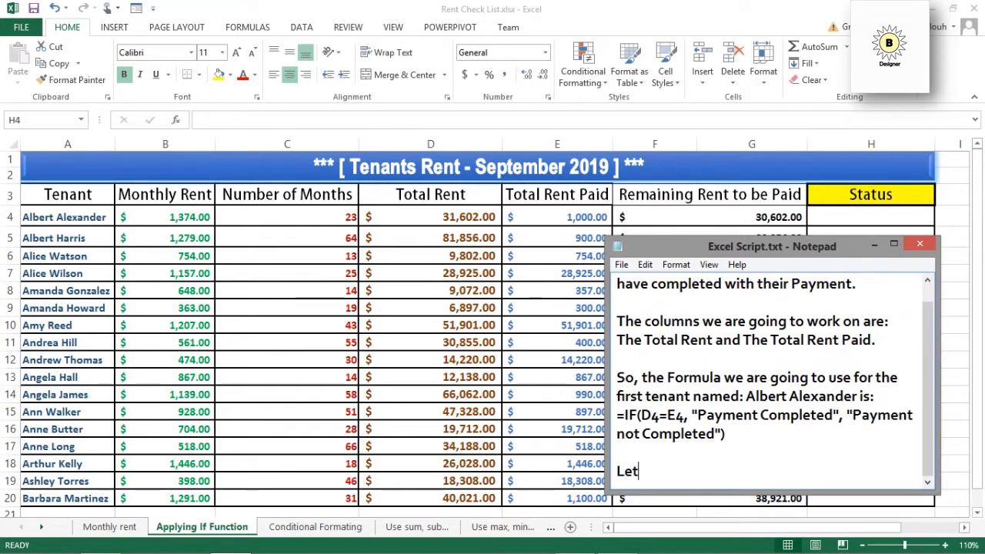
text('s apply )
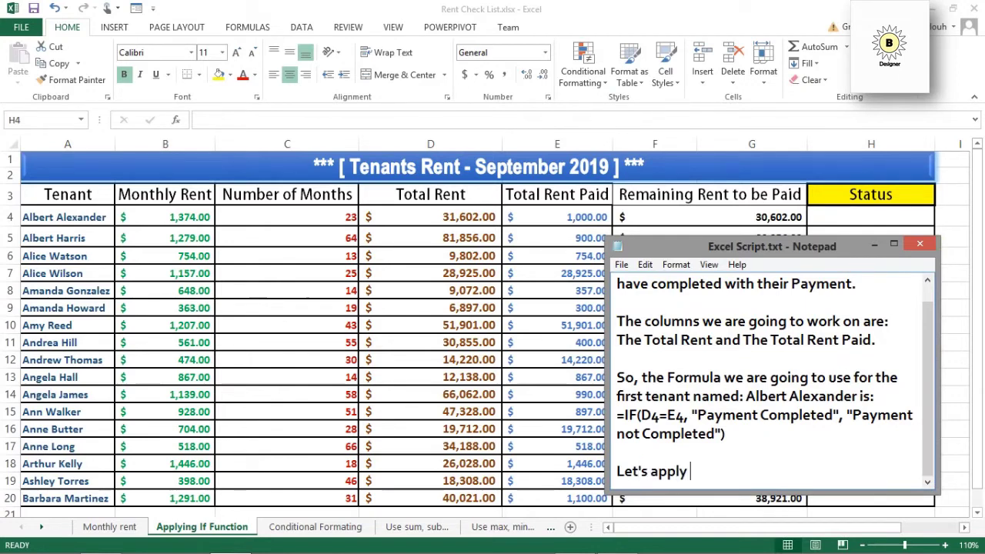
text(it...)
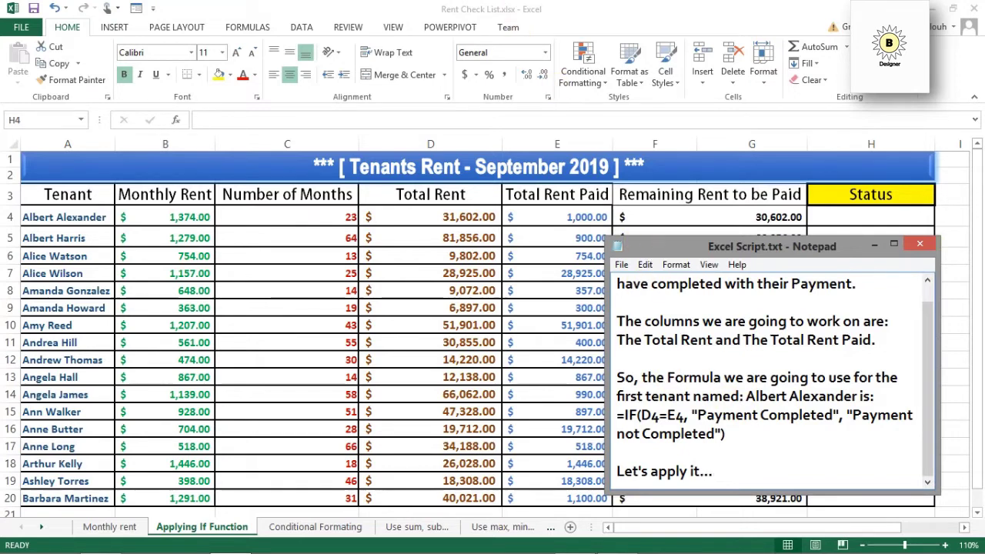
Switch to the Excel workbook and begin the formula in Status cell H4 as =IF(D4=E4, referencing Total Rent and Total Rent Paid.
key(alt+Tab)
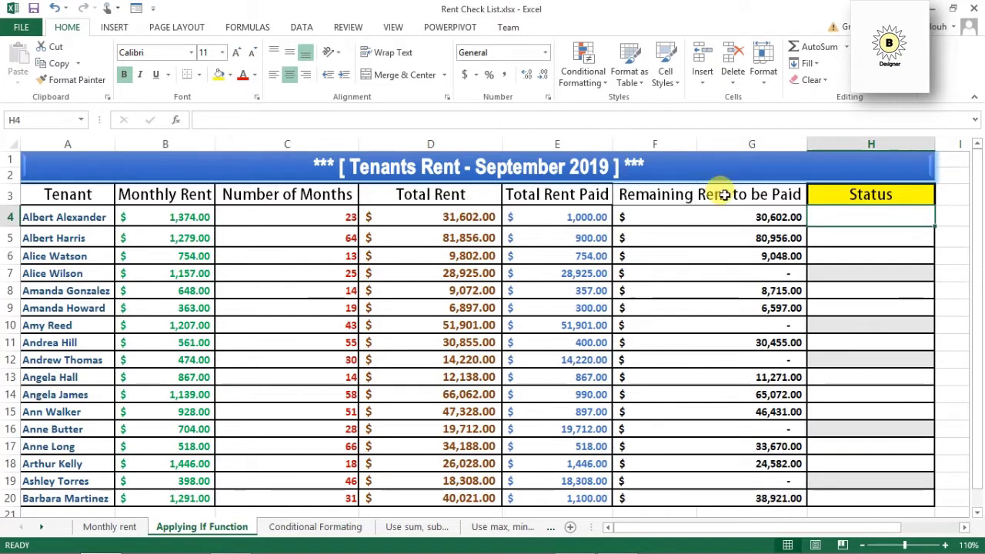
double_click(841, 219)
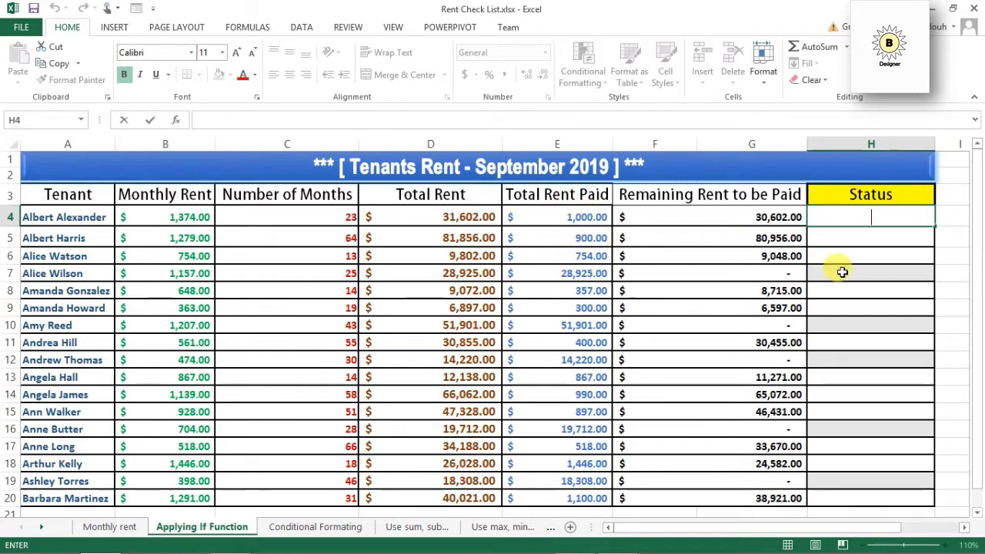
text(=)
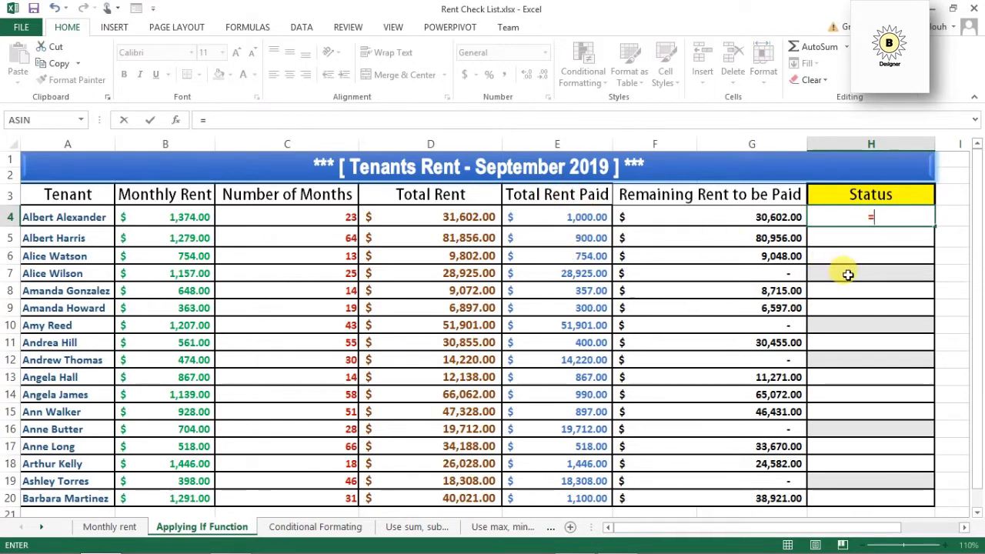
text(IF)
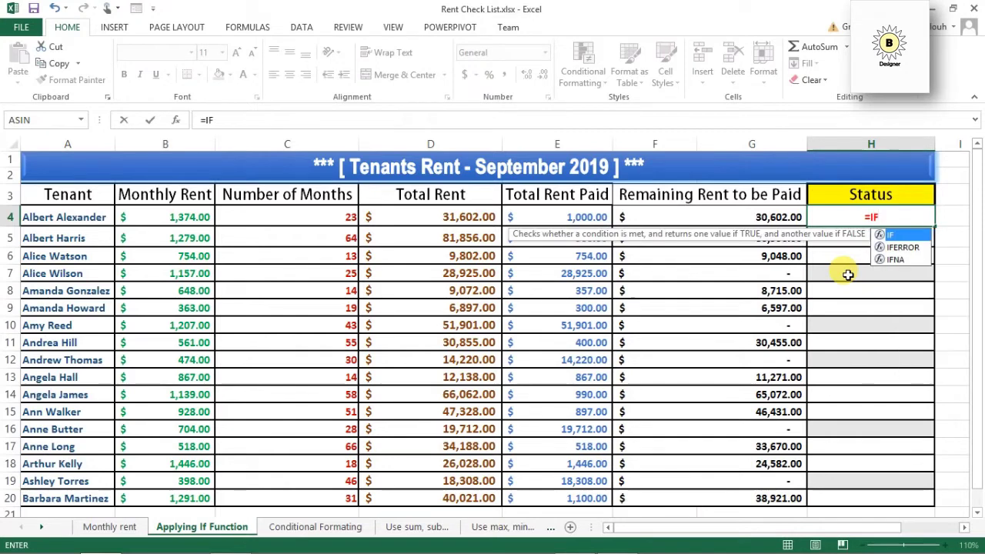
text(()
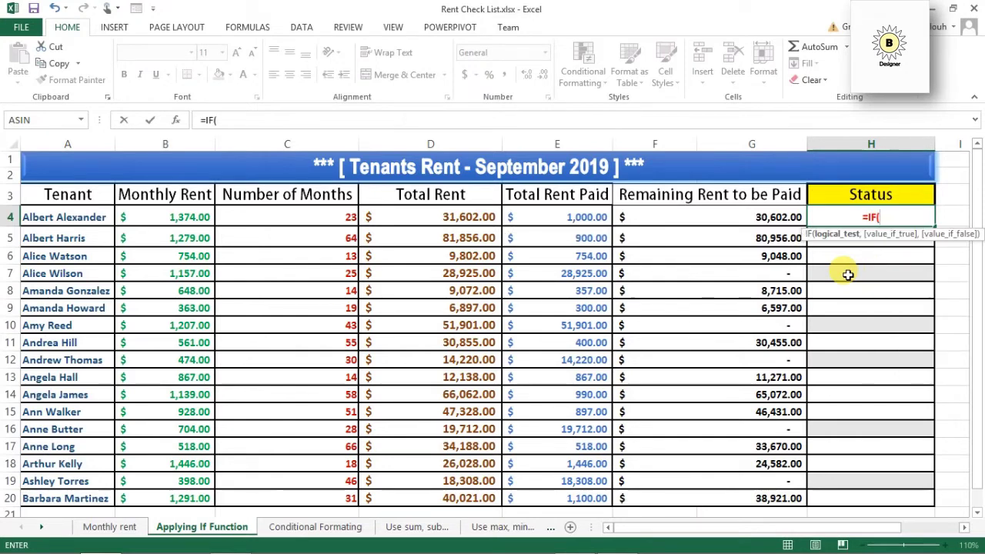
click(460, 217)
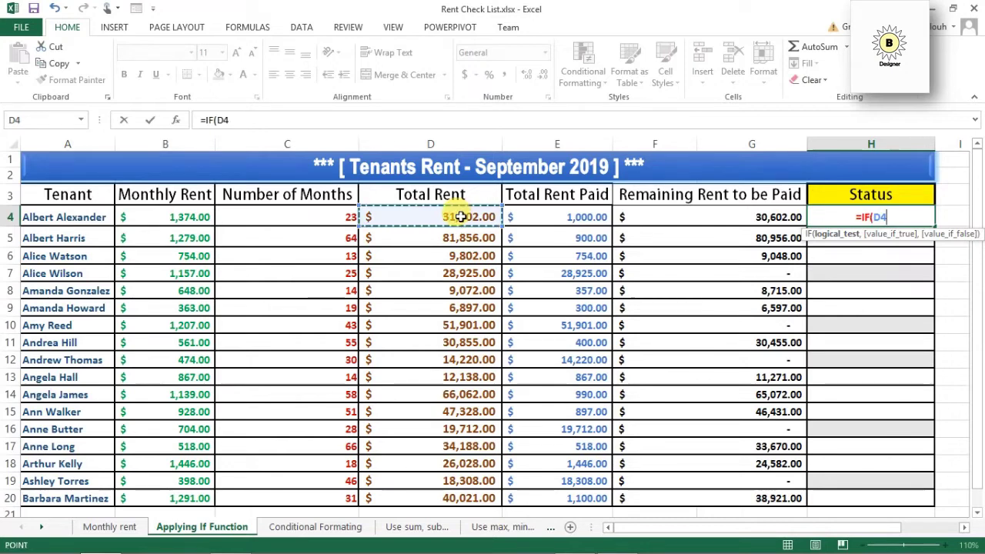
text(=)
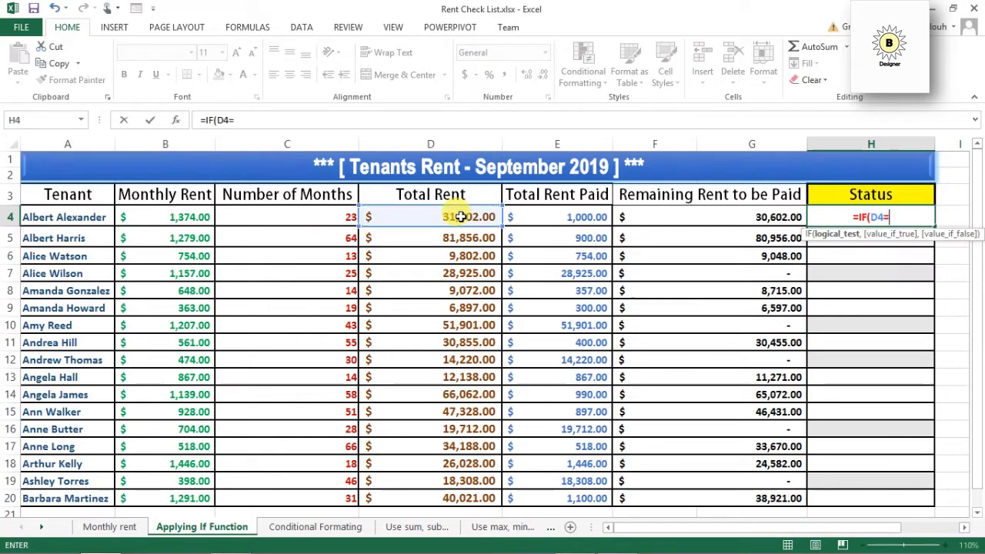
click(531, 218)
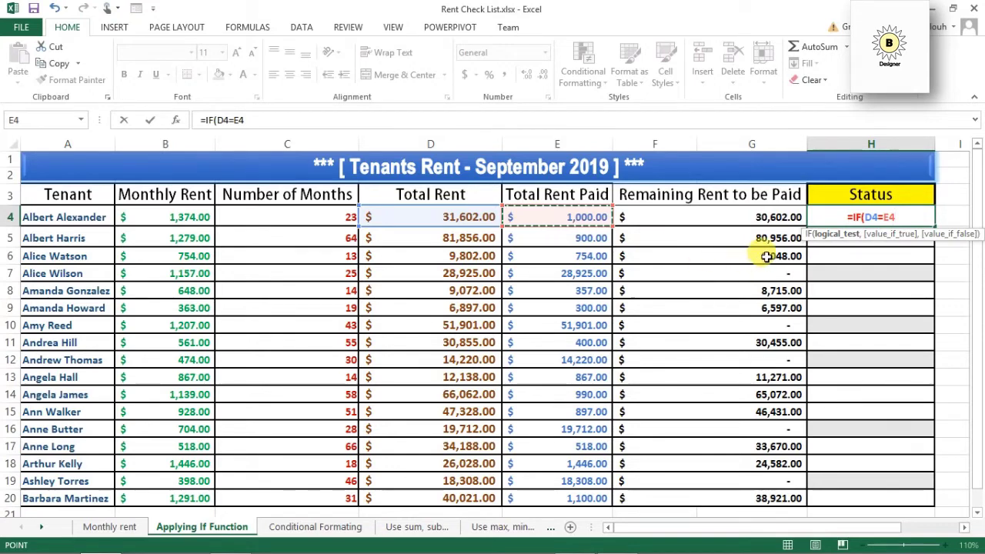
Add "Payment Completed" to the H4 formula as the quoted result for a true condition.
text(,)
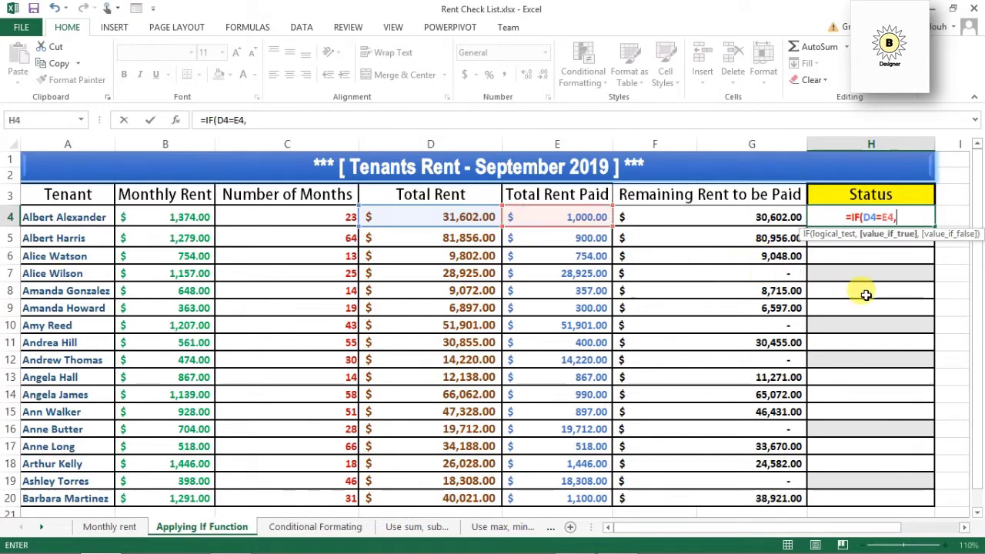
text( ")
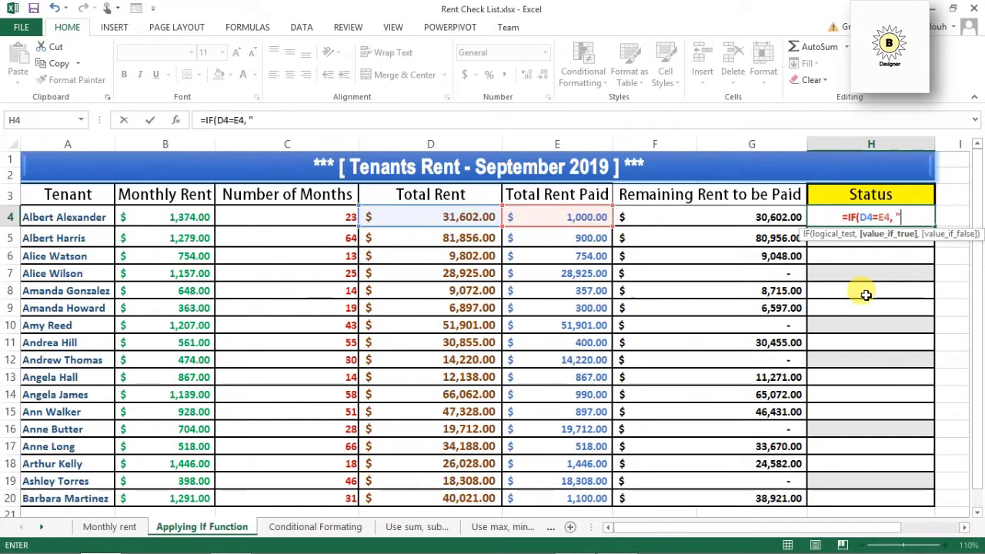
text(Payment)
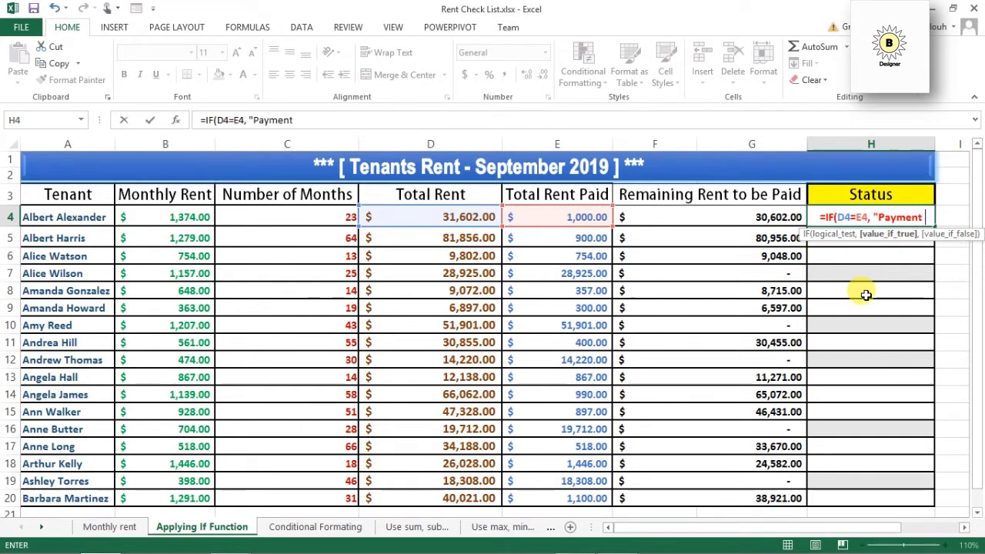
text( Com)
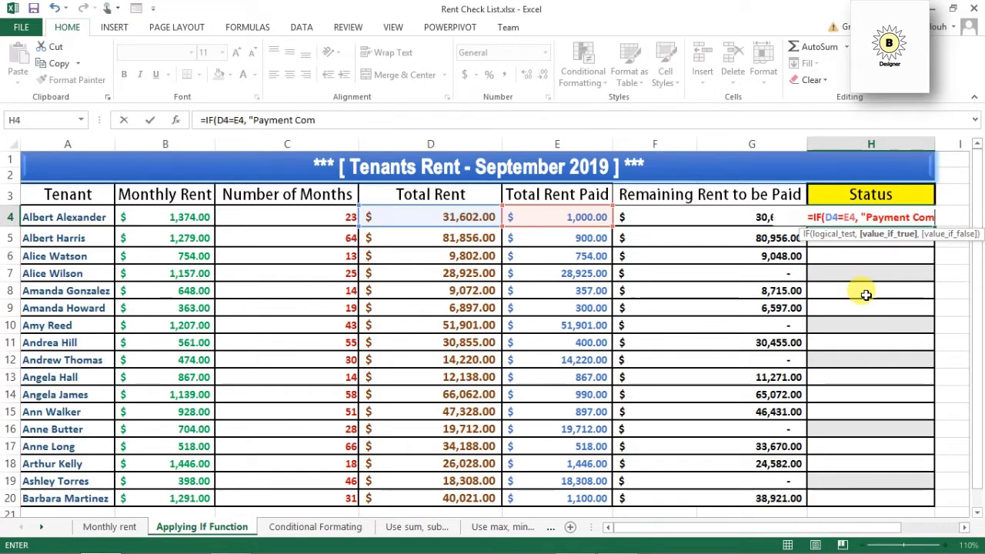
text(pleted)
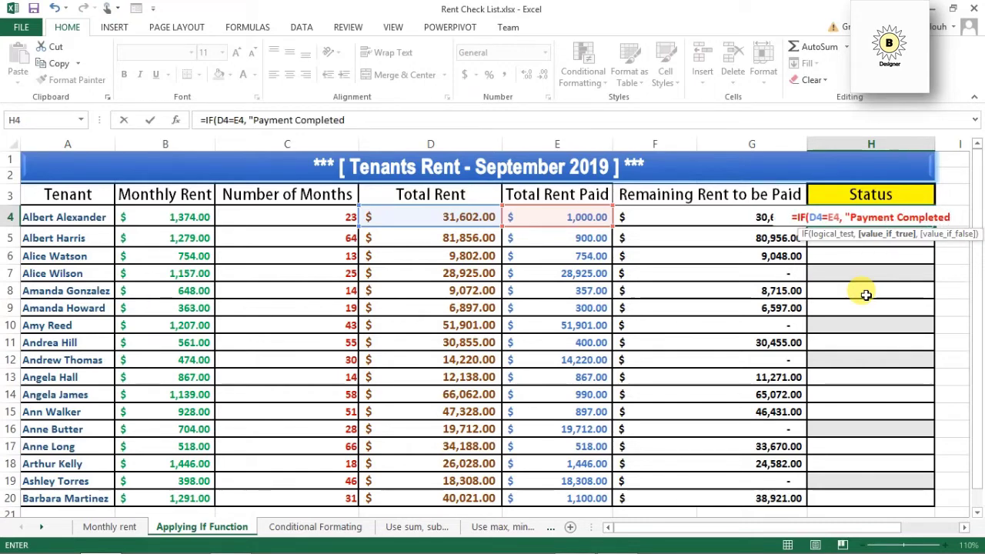
text(",)
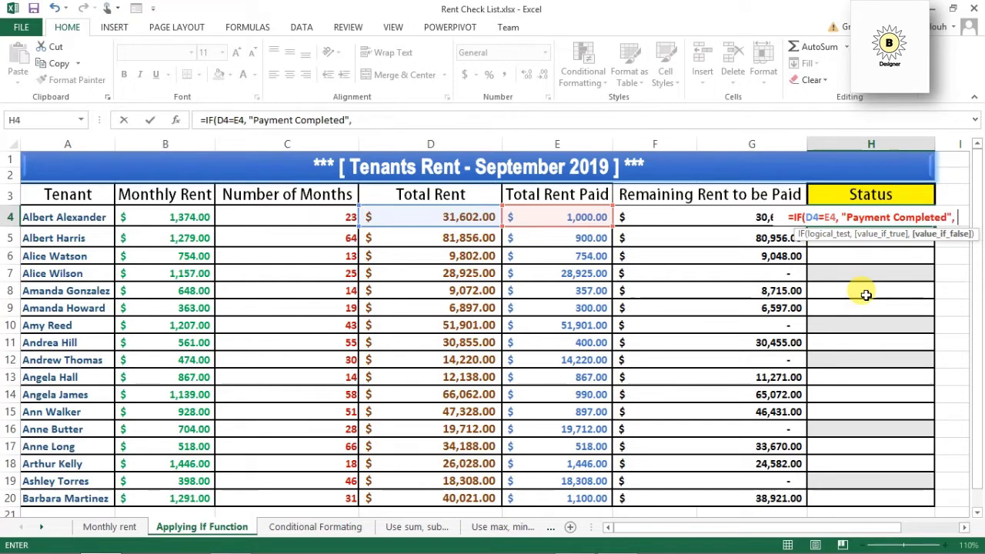
Complete the H4 formula with "Payment not Completed" as the false result and a closing parenthesis, and enter it.
text( "Pay)
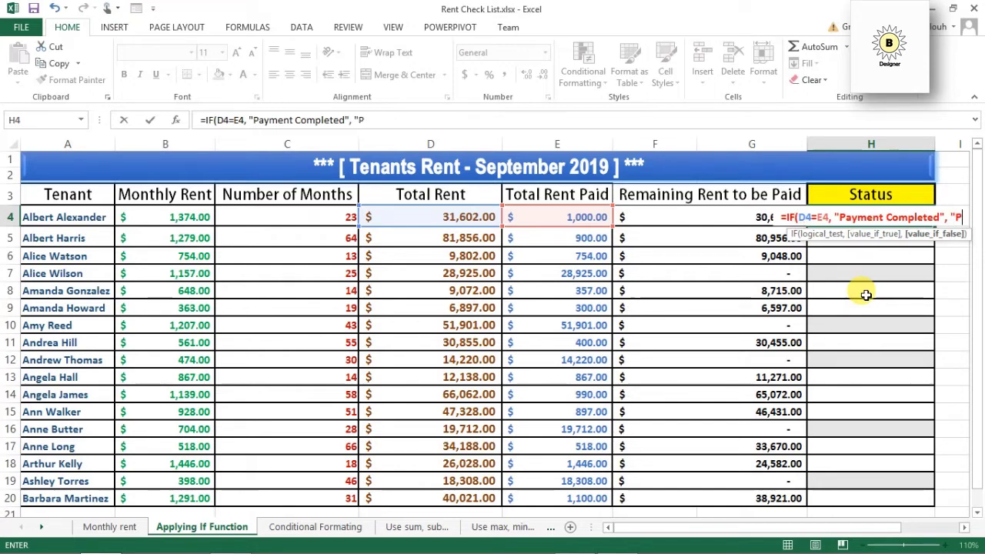
text(ment)
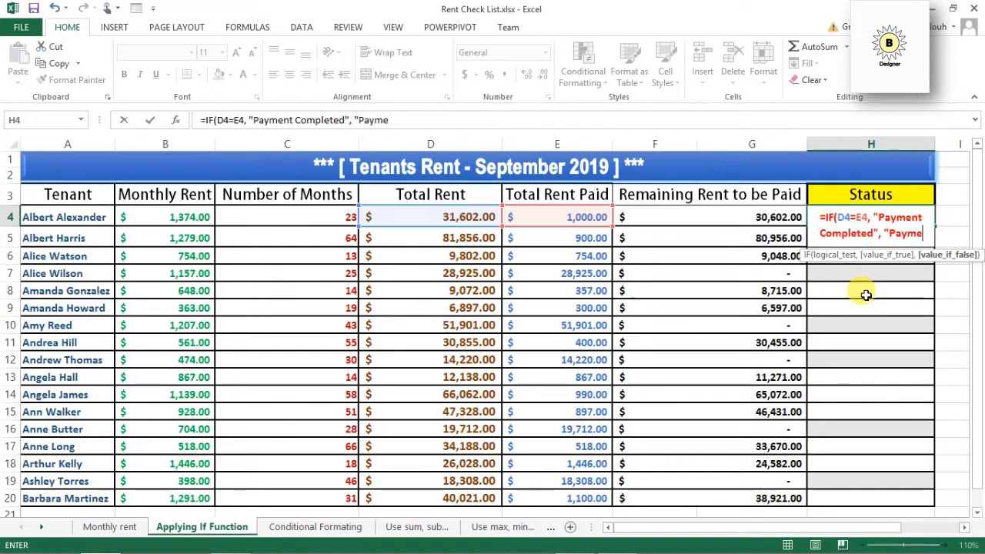
text( n)
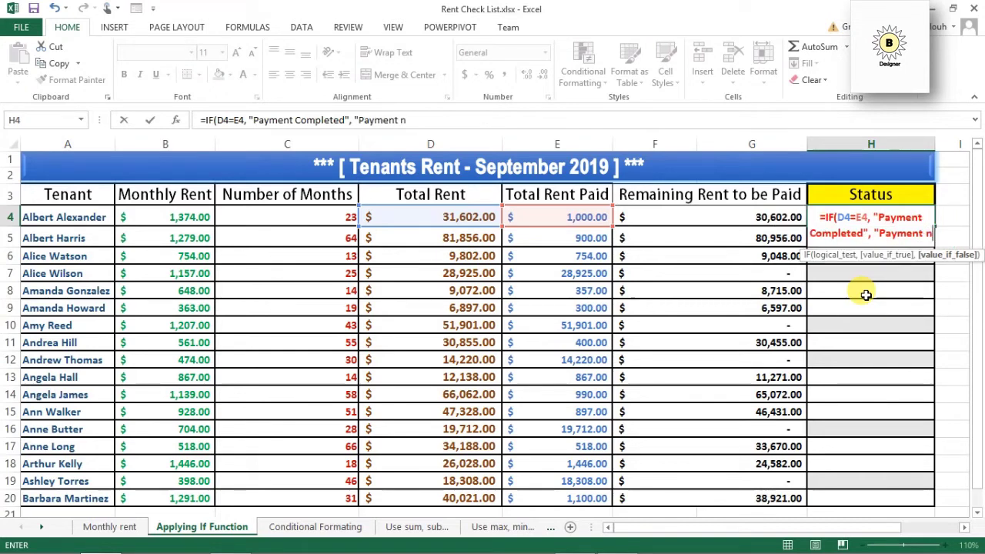
text(ot C)
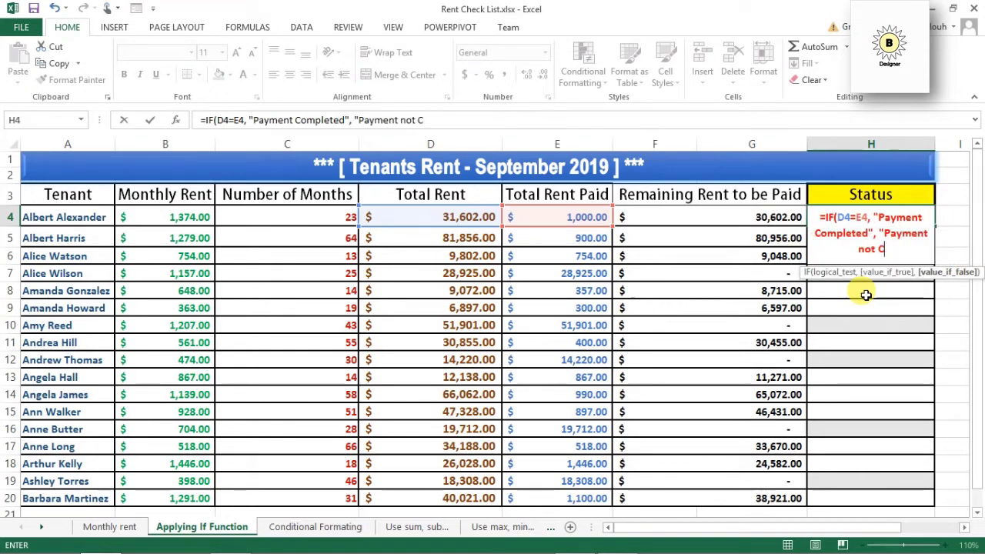
text(ompleted)
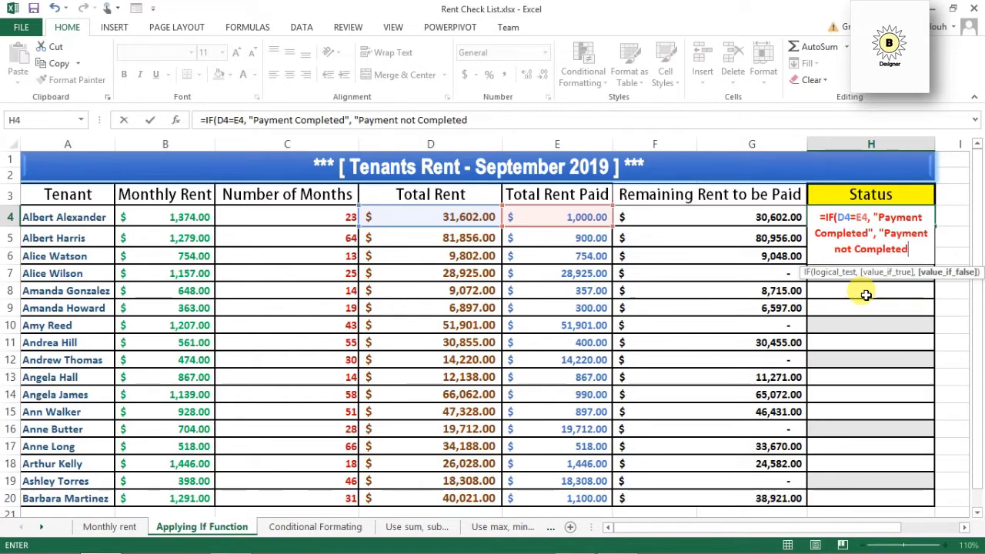
text(")
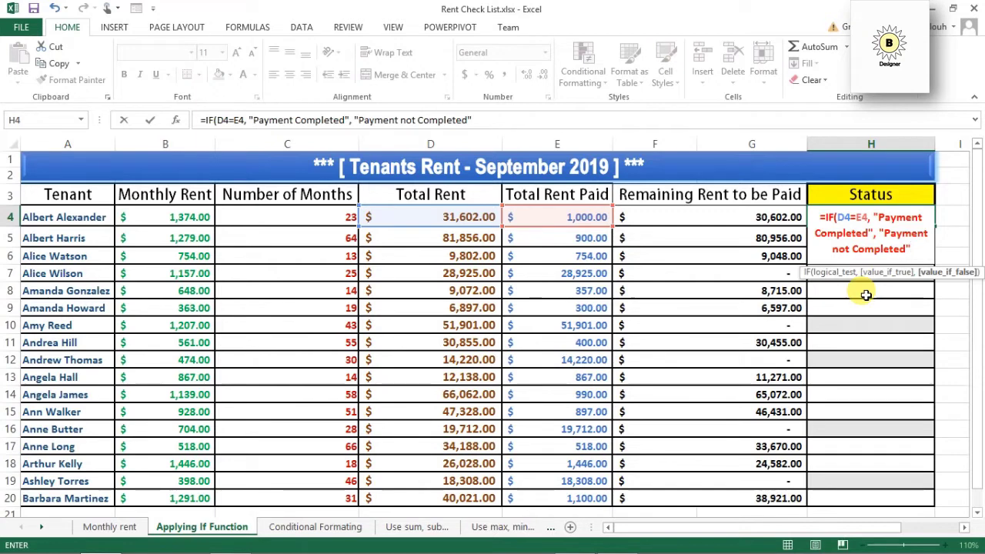
text())
key(Return)
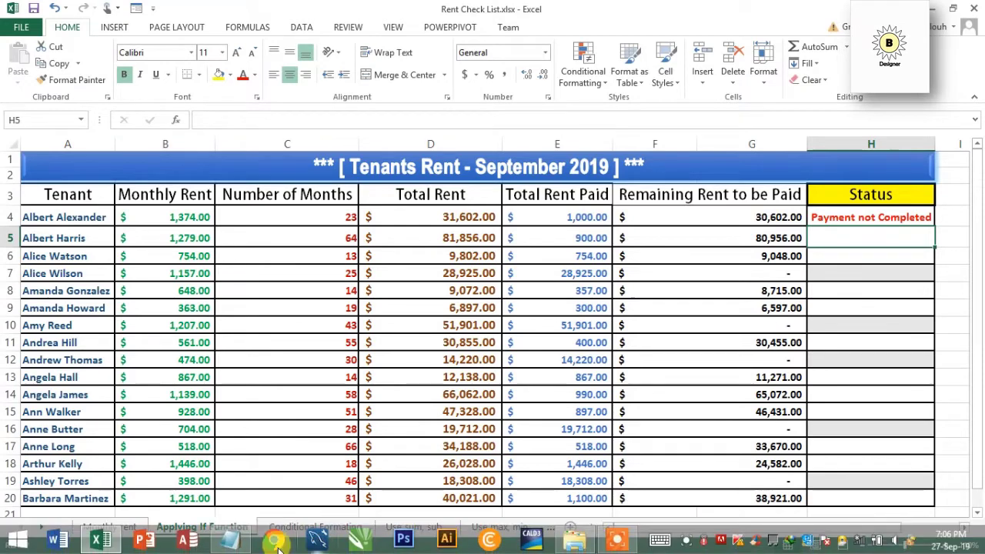
Switch to the Notepad note and add a new paragraph reading "Now we are going to apply it to the remaining cells.".
click(234, 541)
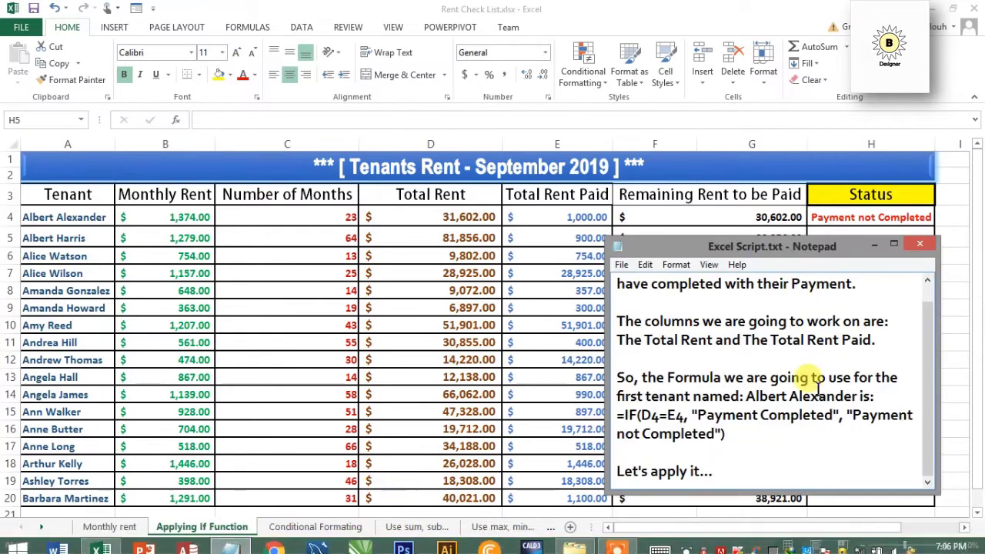
key(Return)
key(Return)
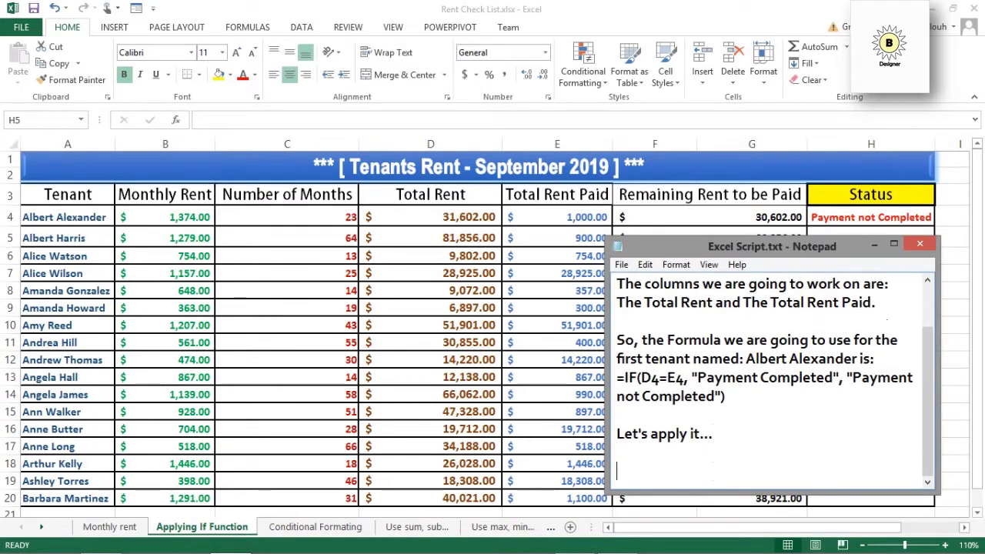
text(Now we a)
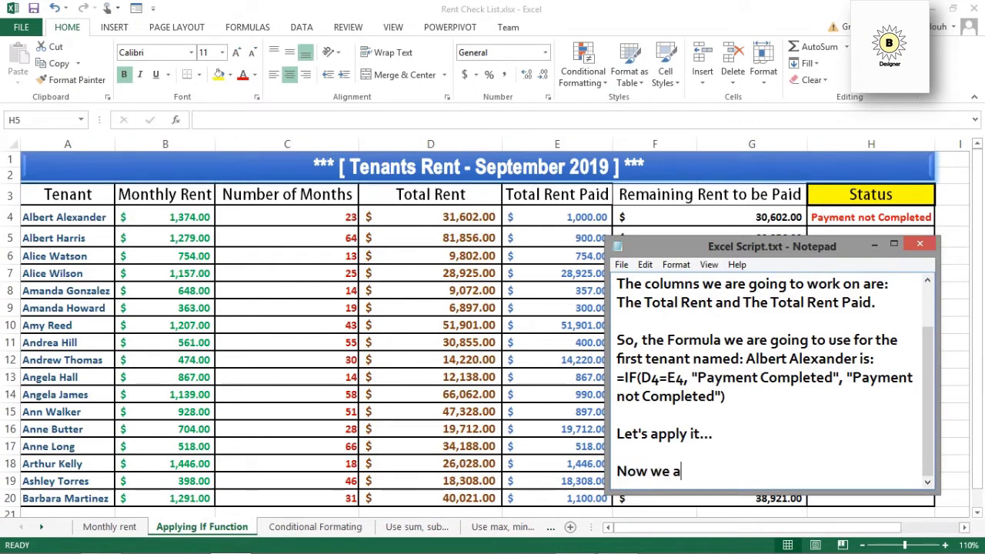
text(re going)
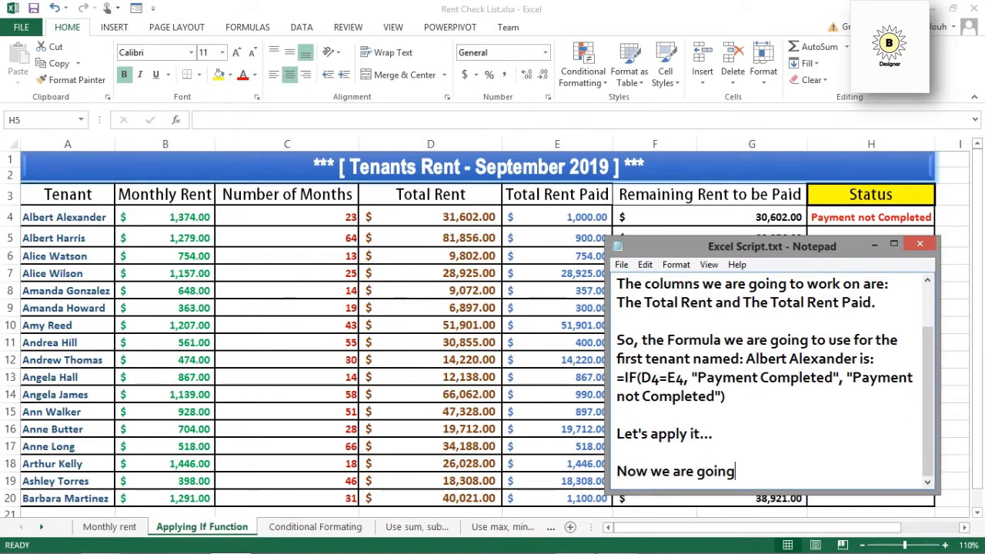
text( to apply it to the rem)
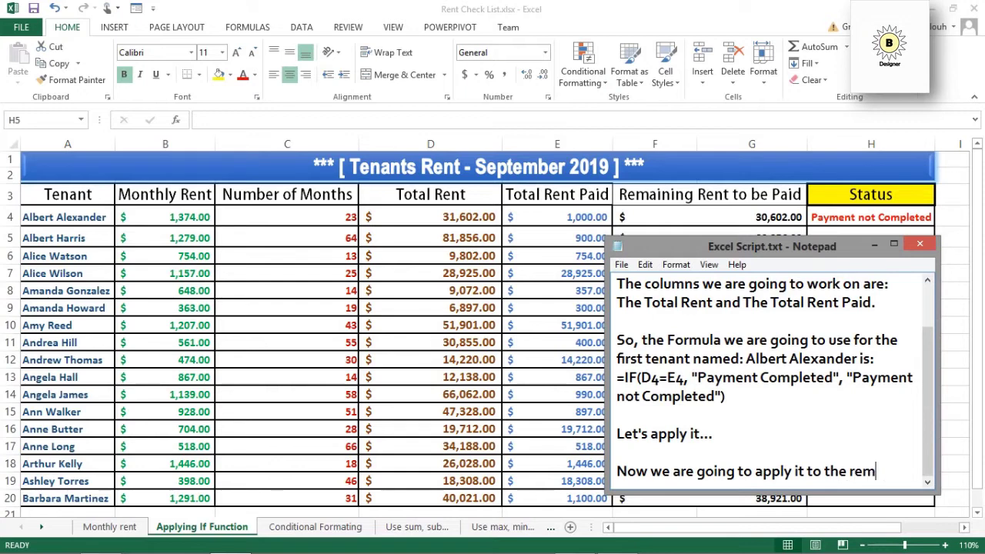
text(aining cells.)
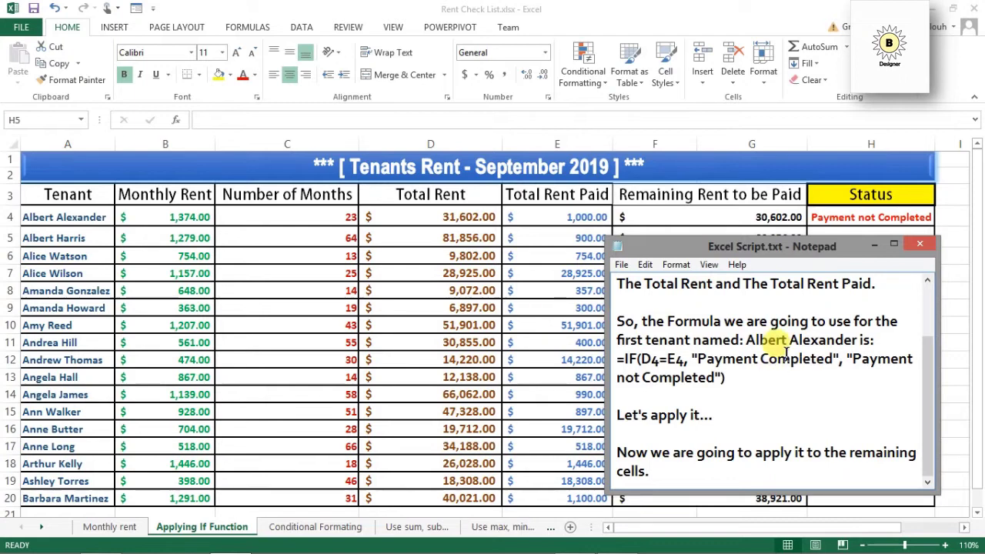
Switch to the Excel workbook and fill the H4 formula down the Status column through H20.
key(alt+Tab)
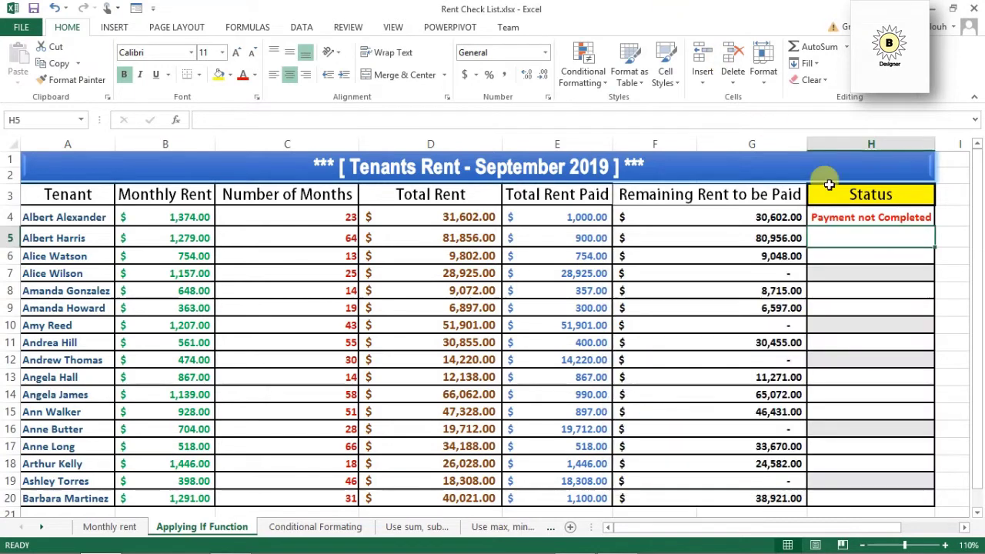
click(888, 219)
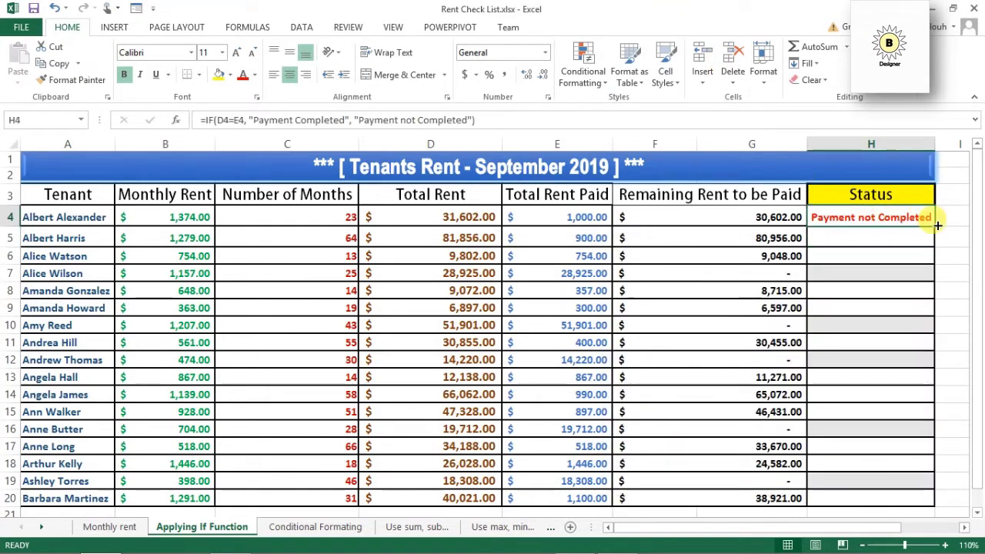
drag(934, 226, 934, 501)
click(947, 464)
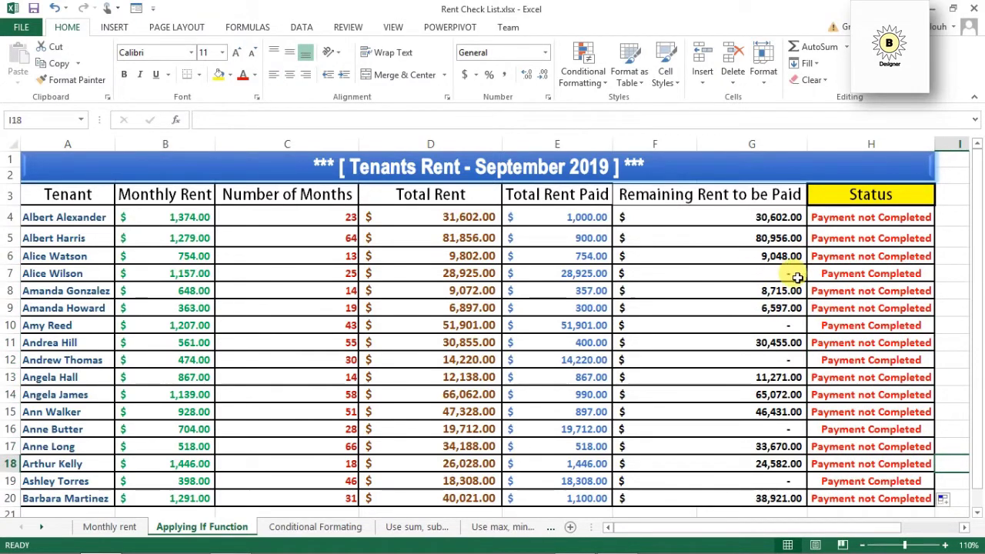
Set the font color of the "Payment Completed" status in H7 to black.
click(838, 275)
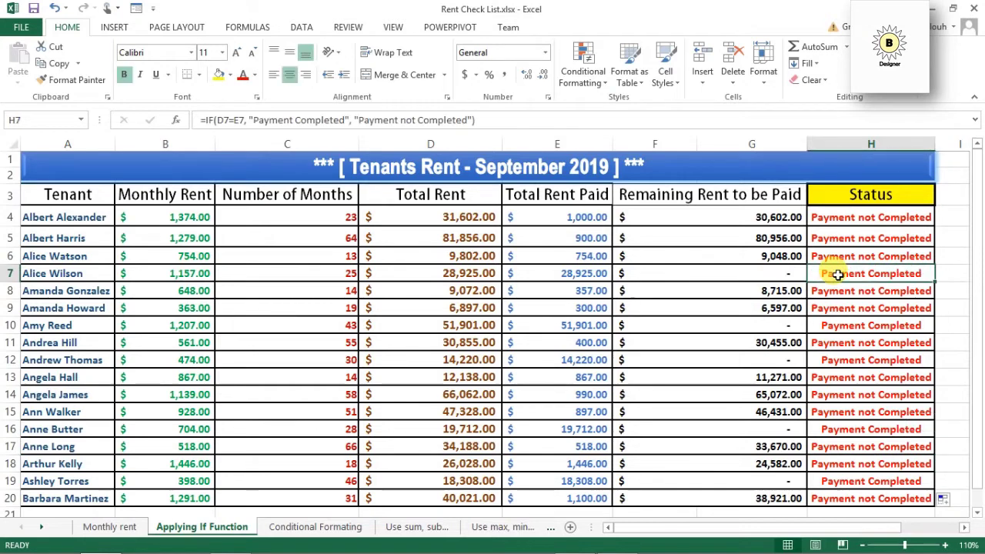
click(255, 75)
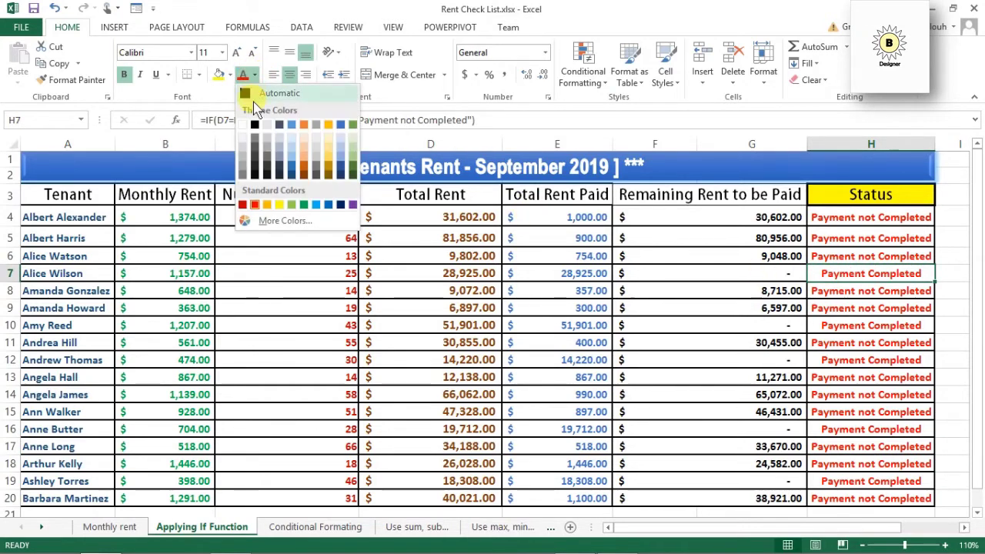
click(255, 125)
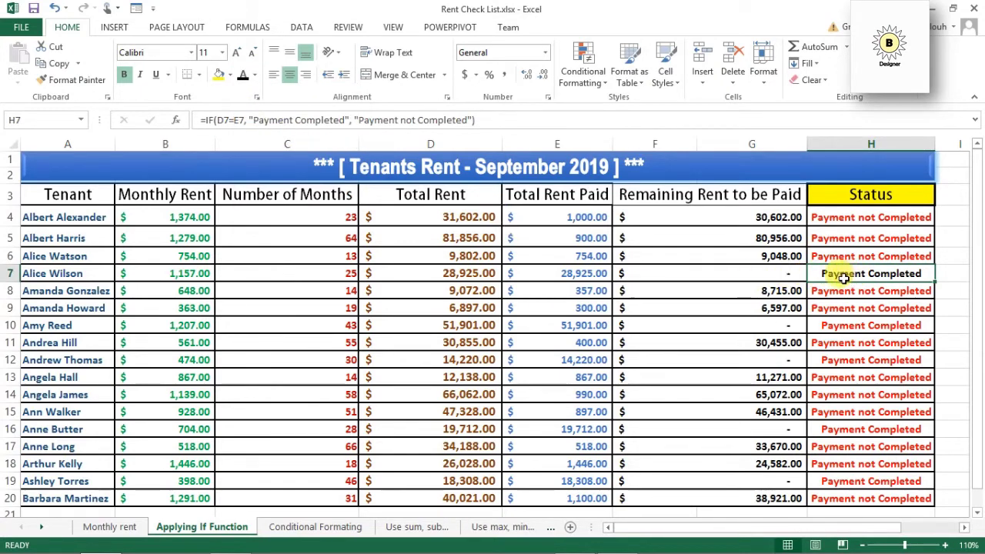
Apply the black font color to the other "Payment Completed" statuses in H10, H12, H16 and H19 together.
click(854, 326)
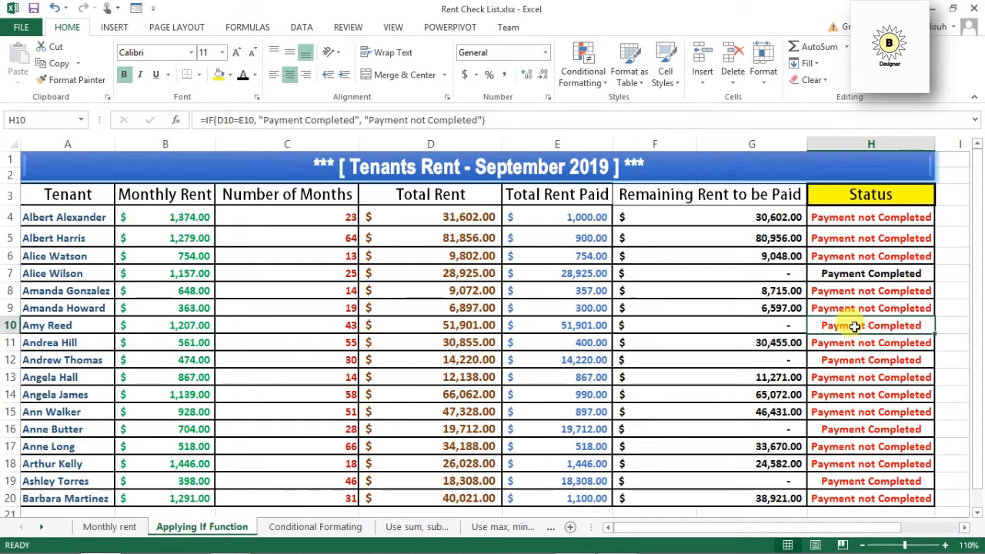
ctrl+click(856, 360)
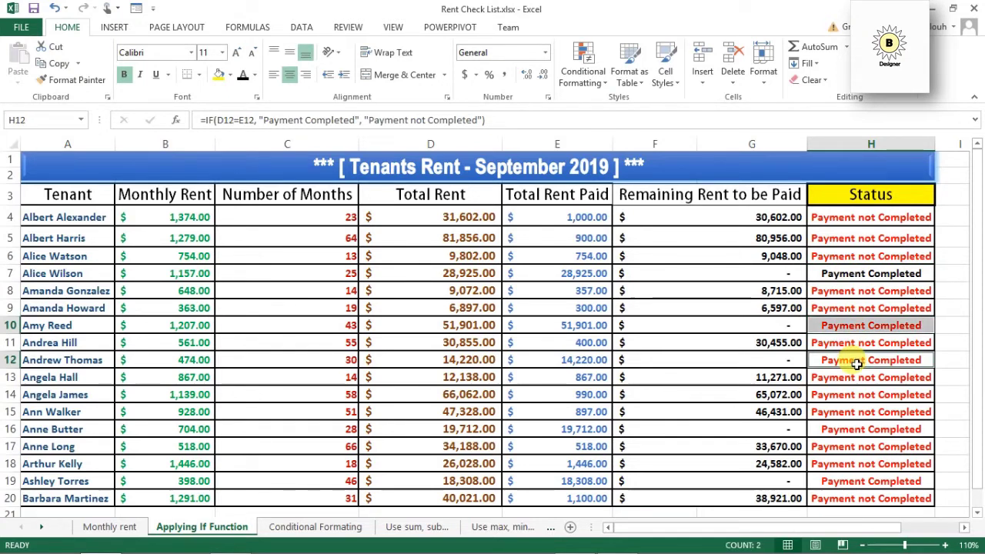
ctrl+click(878, 430)
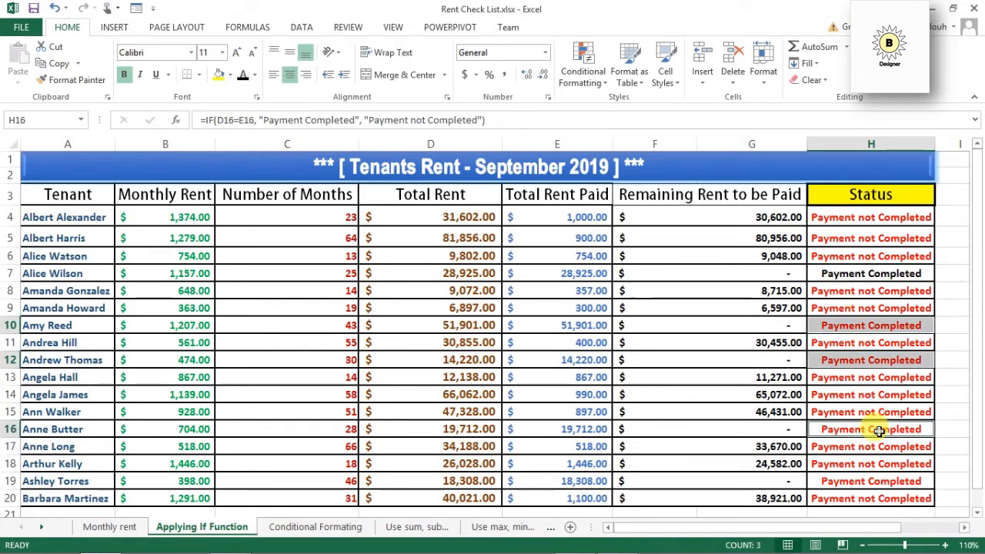
ctrl+click(878, 482)
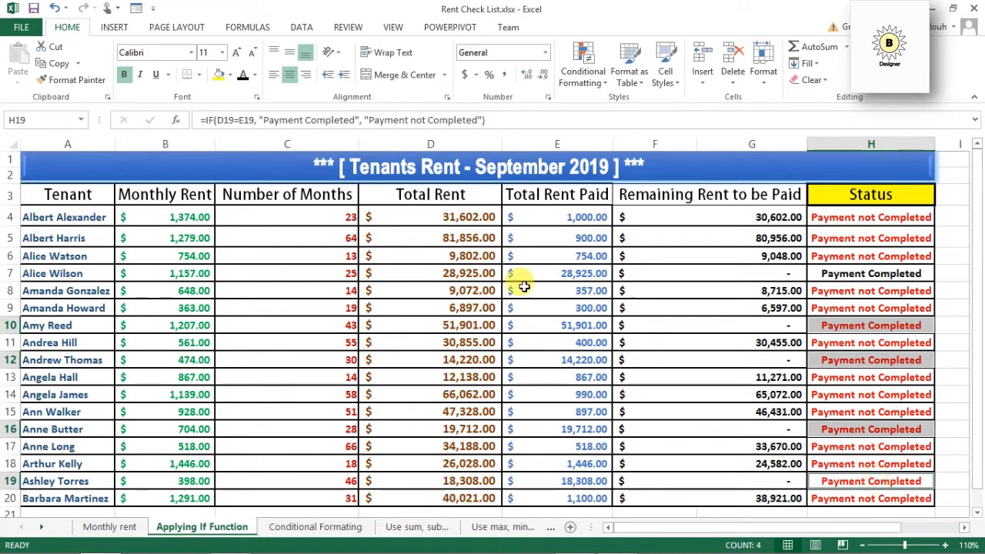
click(243, 77)
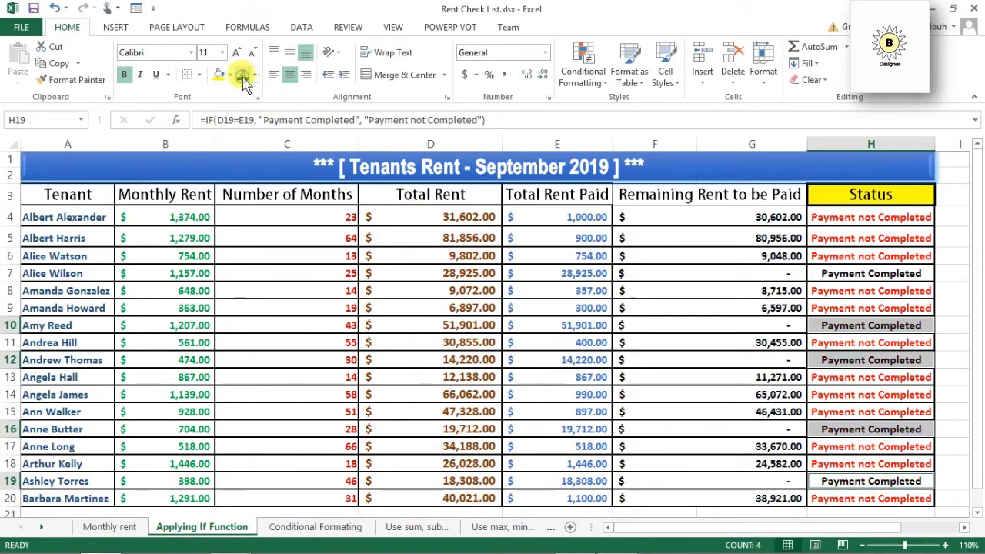
click(906, 241)
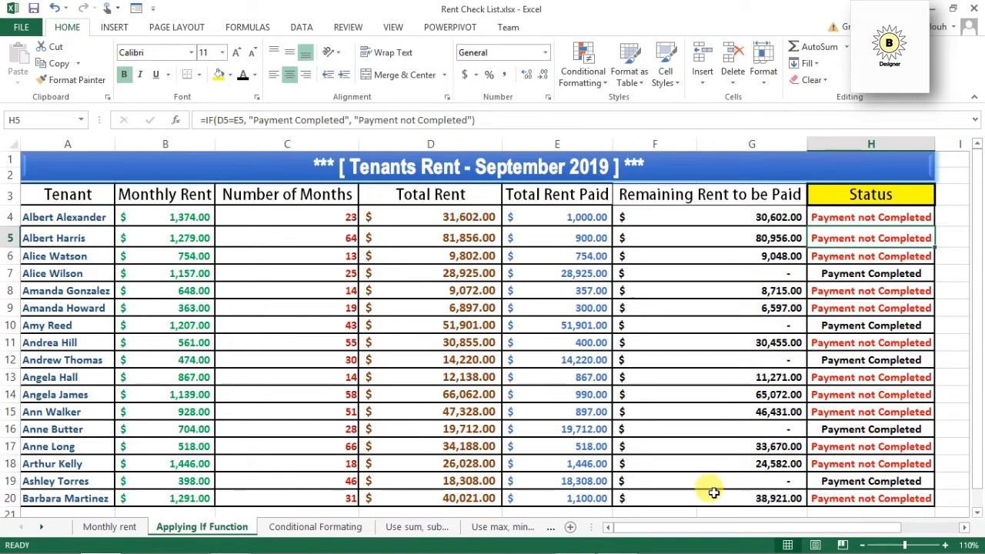
Switch to the Notepad note and add the line "So, in the next tutorial we will be working on the Total rent Collected column".
mouse_move(468, 552)
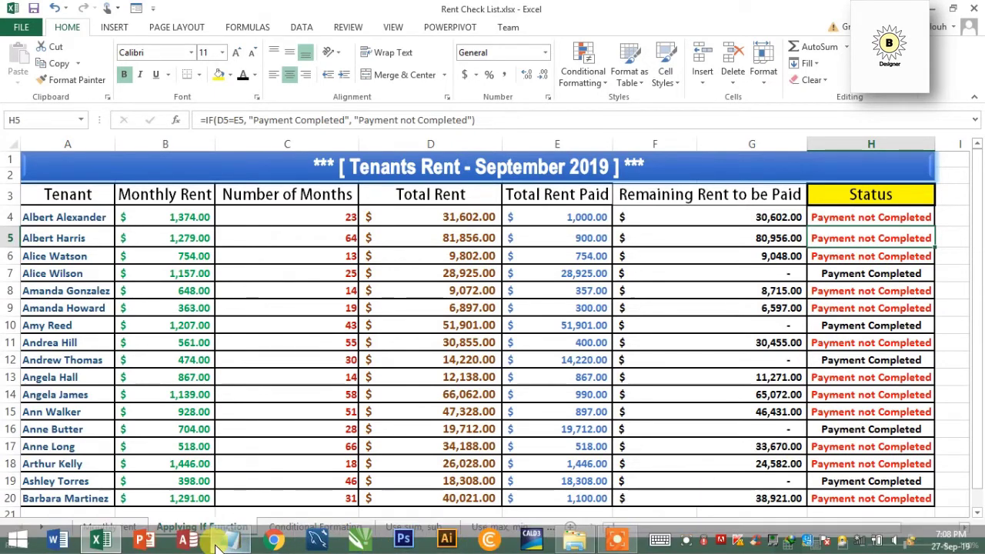
mouse_move(231, 540)
click(304, 512)
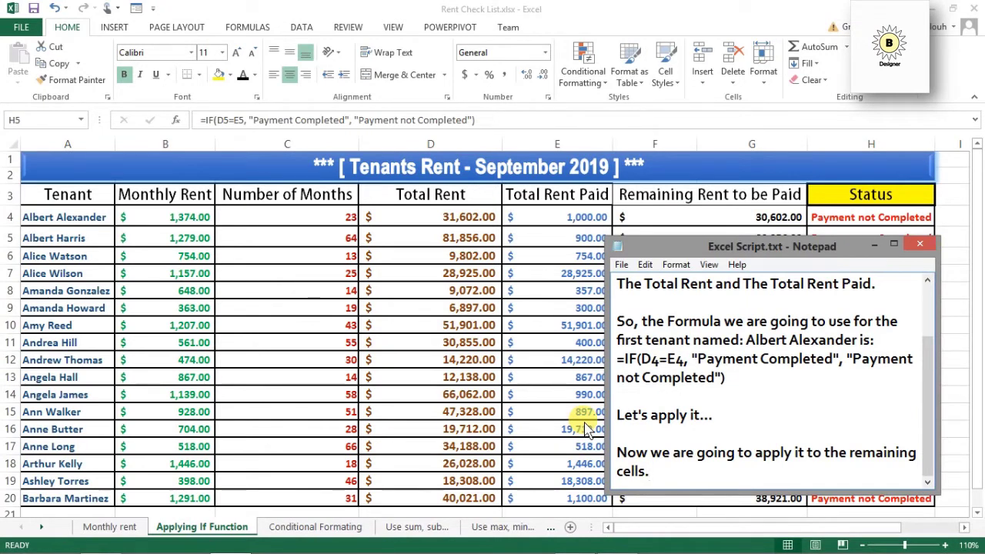
key(Return)
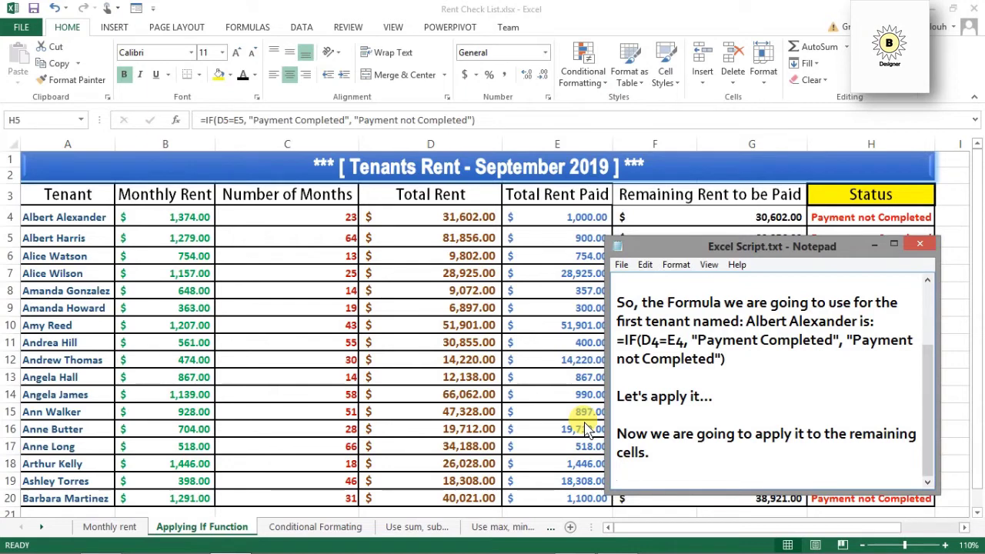
text(So, in the next tutorial we will)
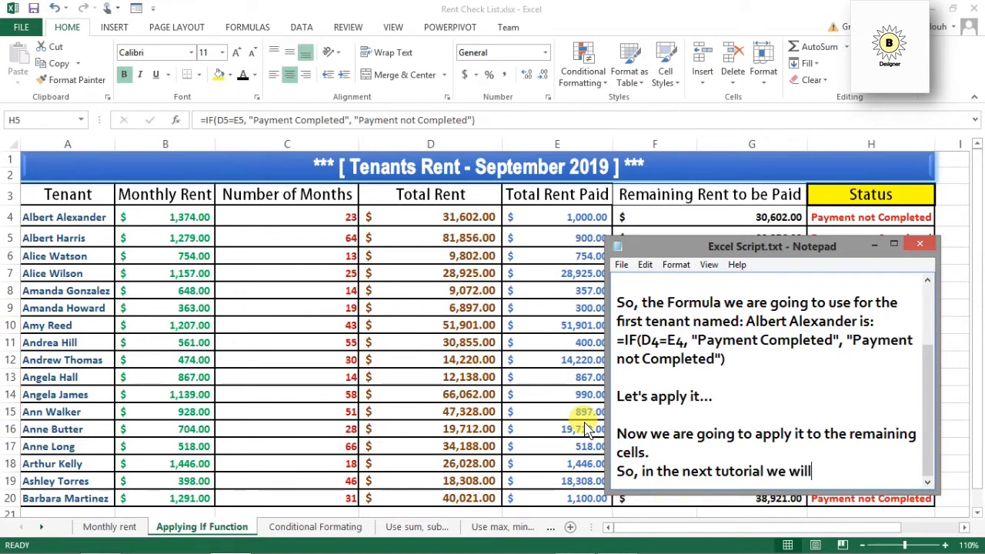
text(wor)
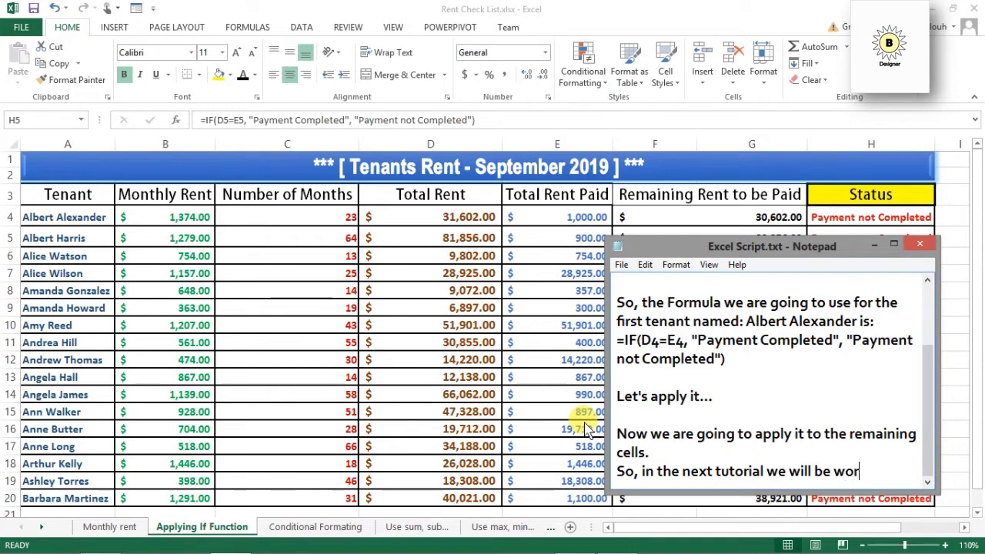
text(king on th)
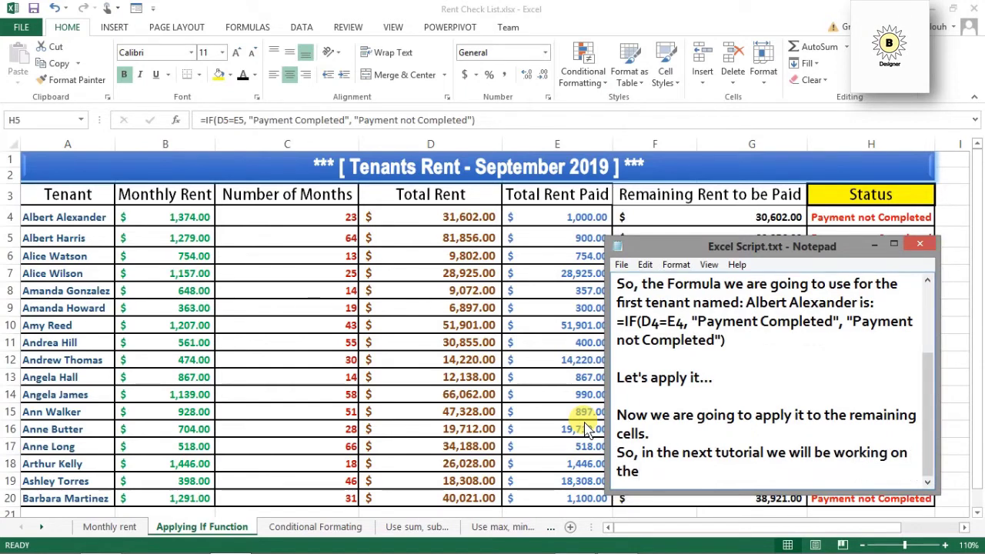
text(e Total rent Collected)
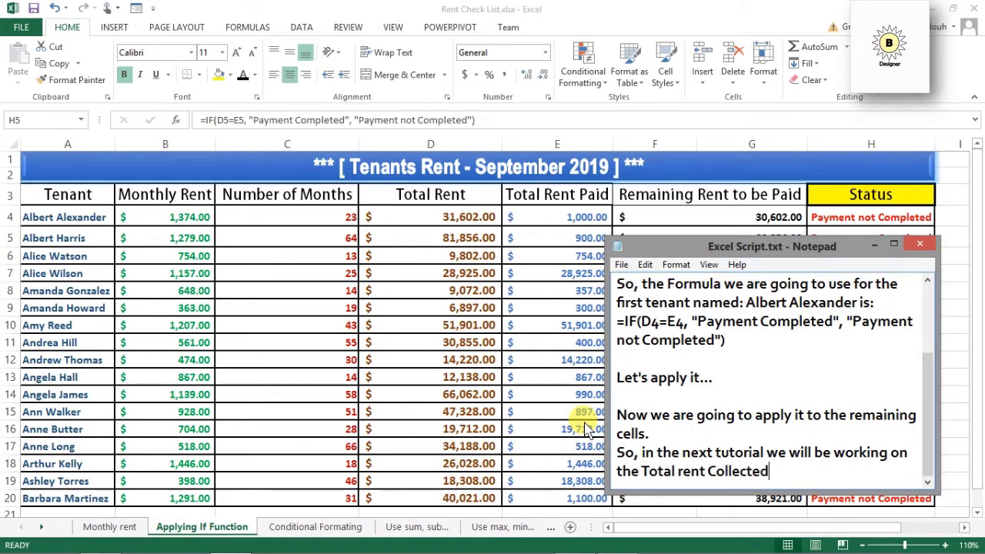
text(olumn)
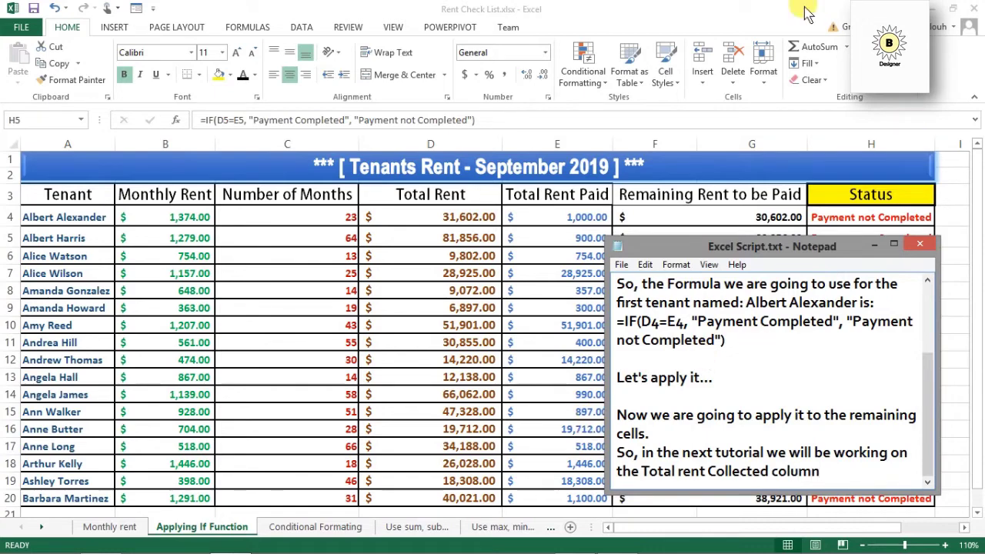
Switch to the Excel workbook and view the Total Rent Collected box beside the tenants table.
click(874, 245)
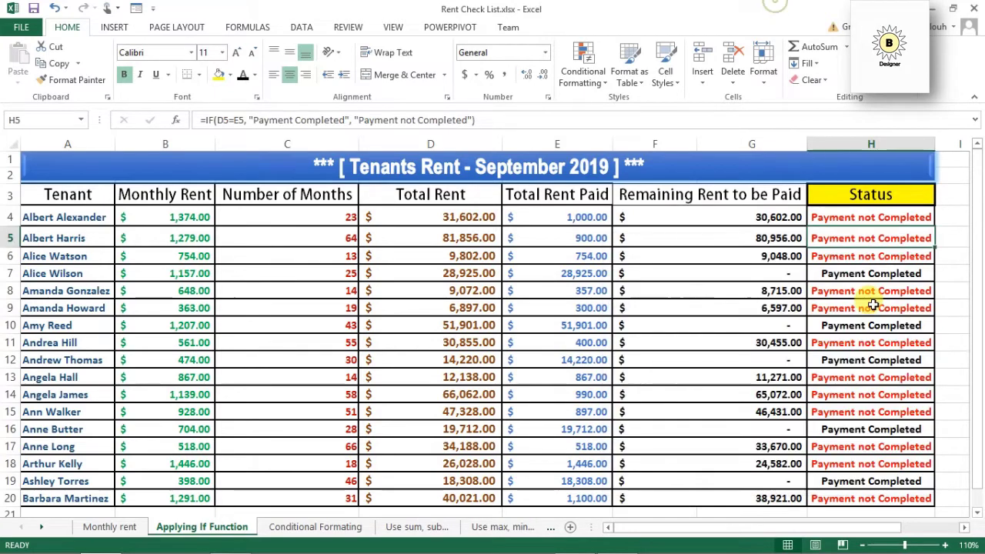
click(964, 528)
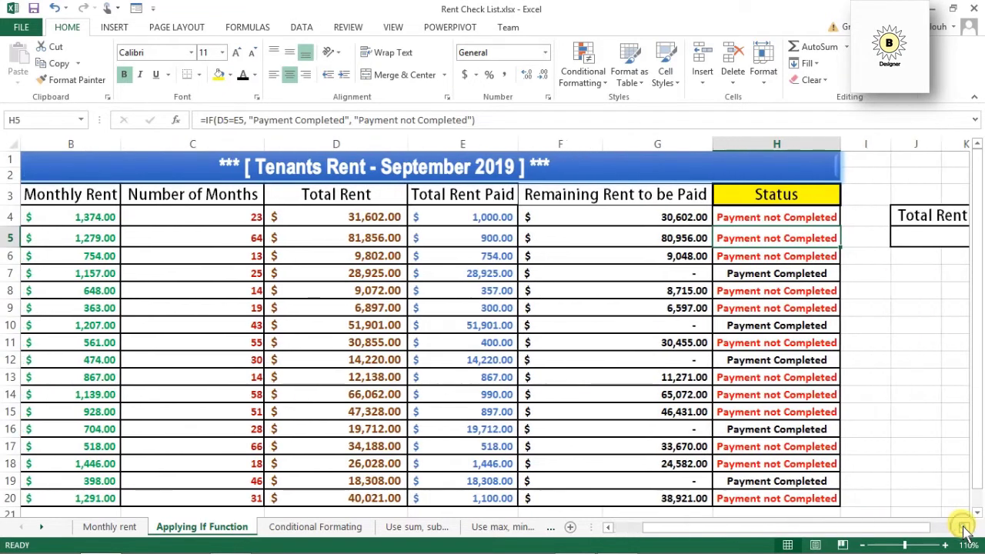
click(964, 528)
click(964, 528)
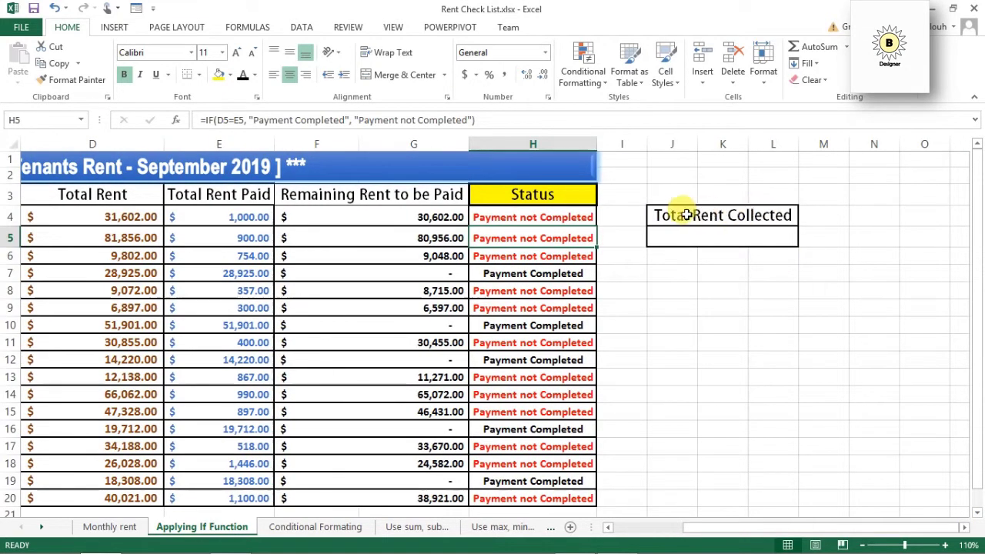
Switch to the Notepad note, end the last sentence with a period and add the paragraph "Do subscribe to my channel to get Notified...".
mouse_move(555, 551)
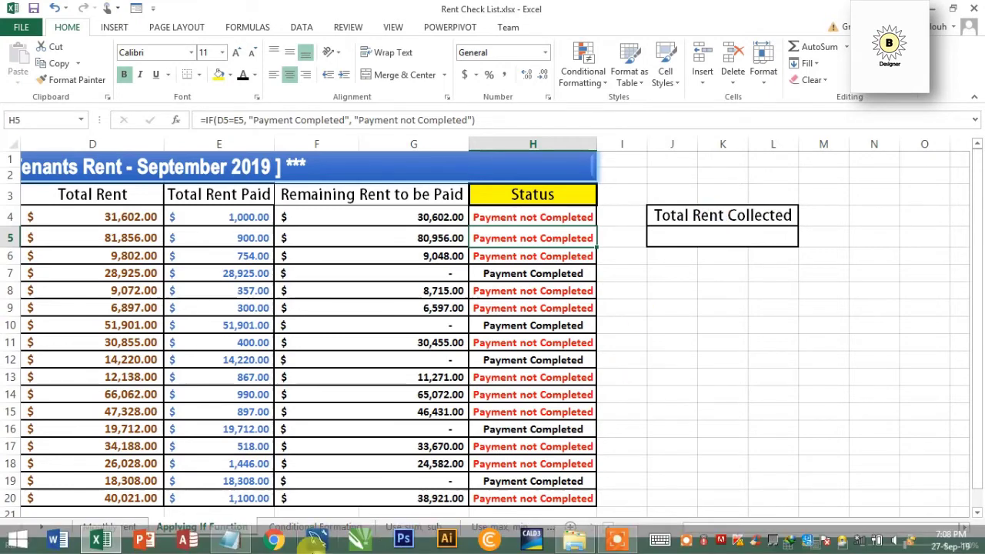
click(242, 544)
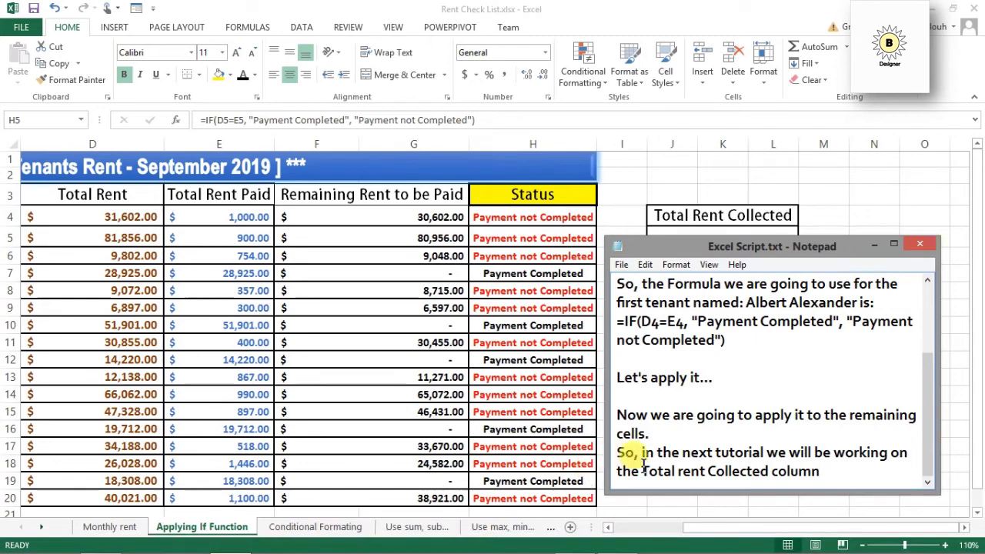
click(841, 465)
text(.)
key(Return)
key(Return)
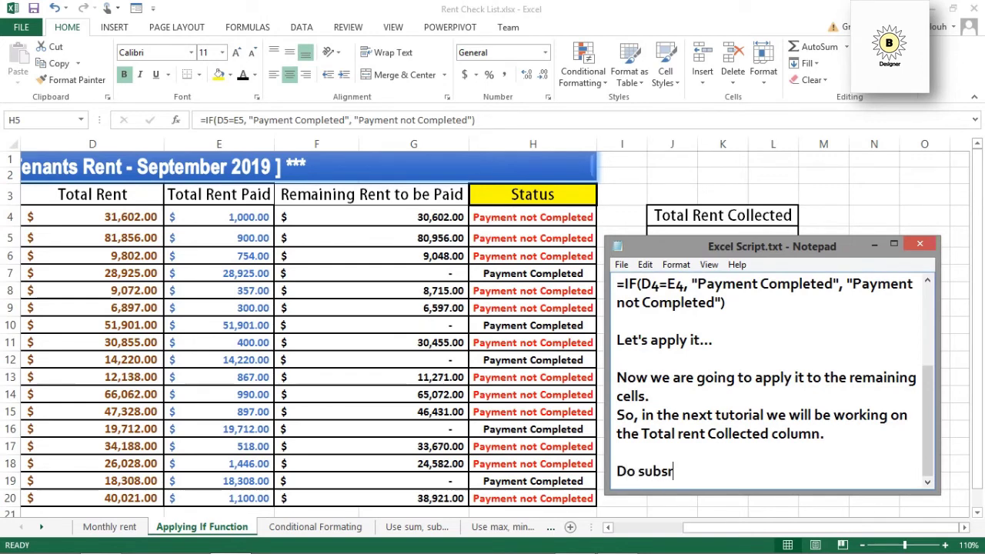
text(Do subscribe to my c)
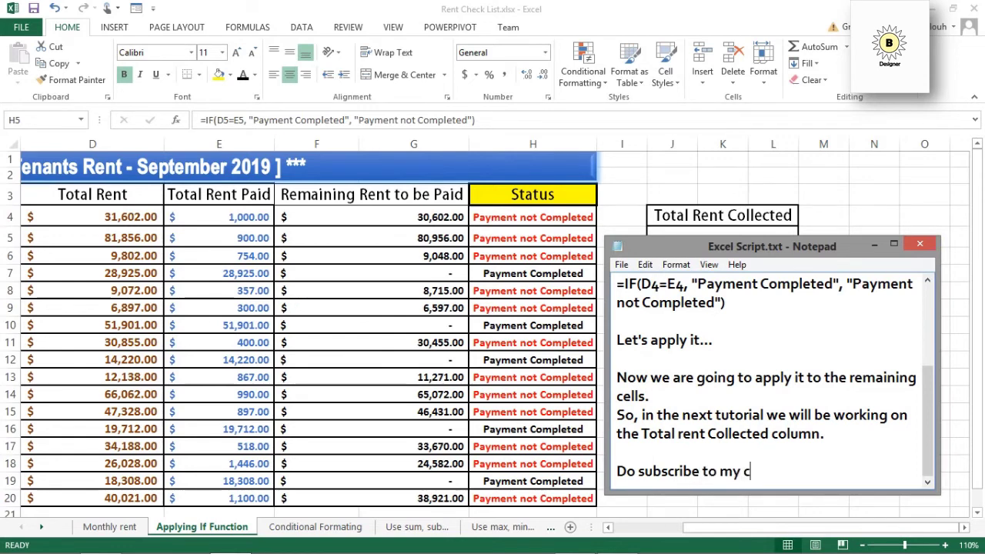
text(hanne)
text(l to get)
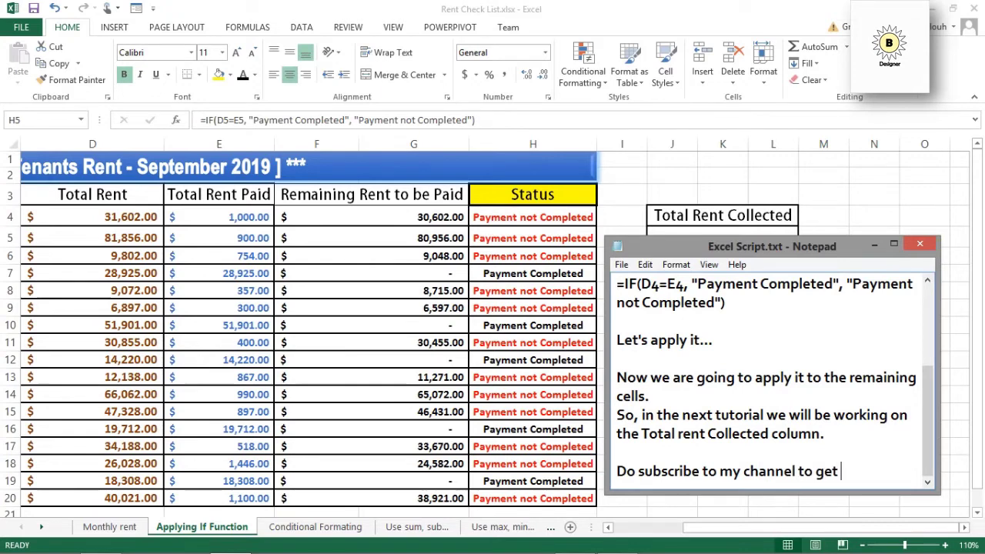
text( Notified)
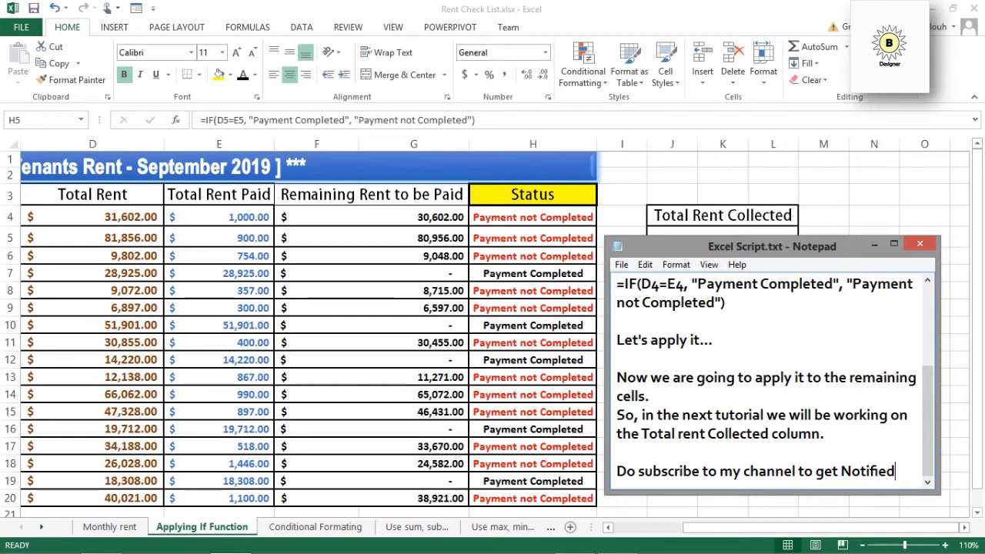
text(...)
Switch to the Excel workbook and view the whole tenants table from the Tenant column through Status.
click(502, 8)
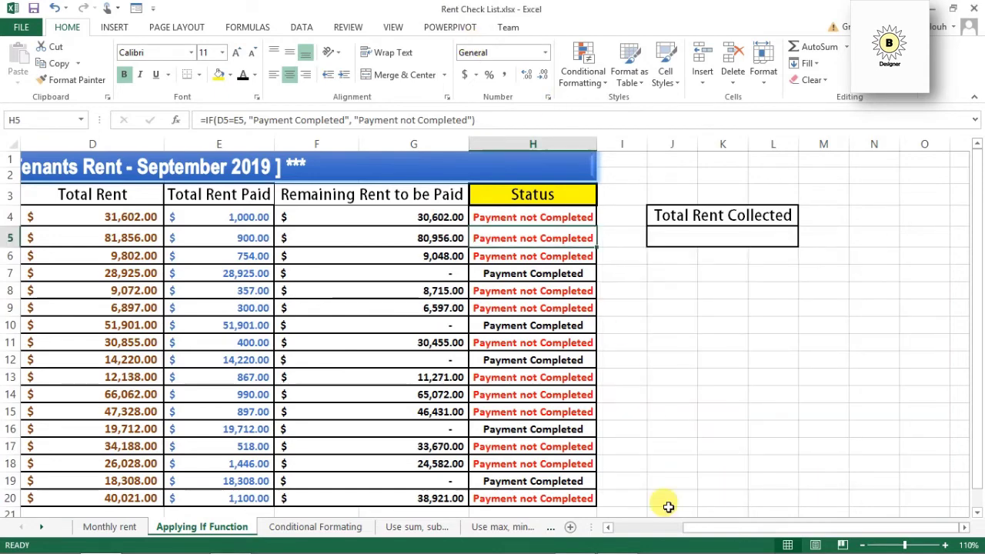
click(608, 527)
click(608, 527)
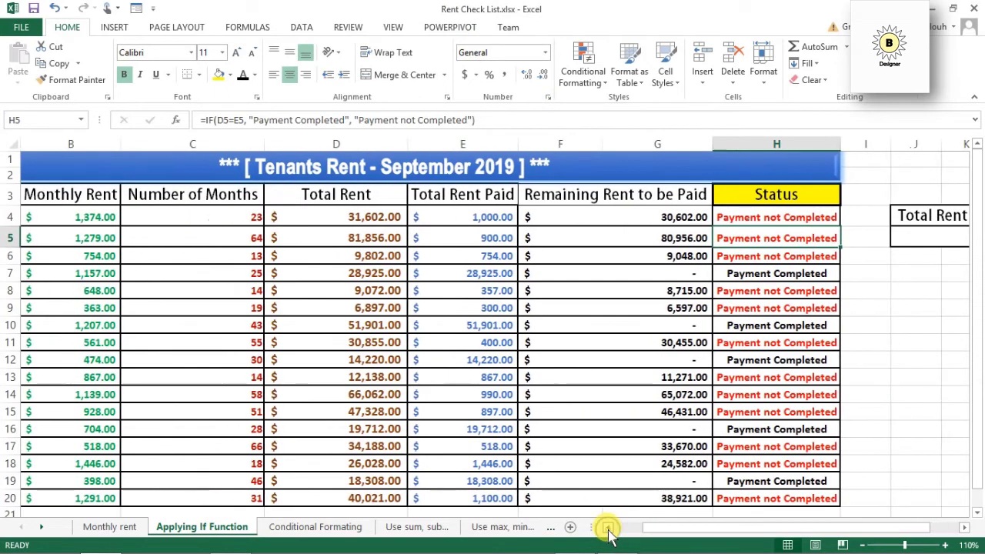
click(608, 527)
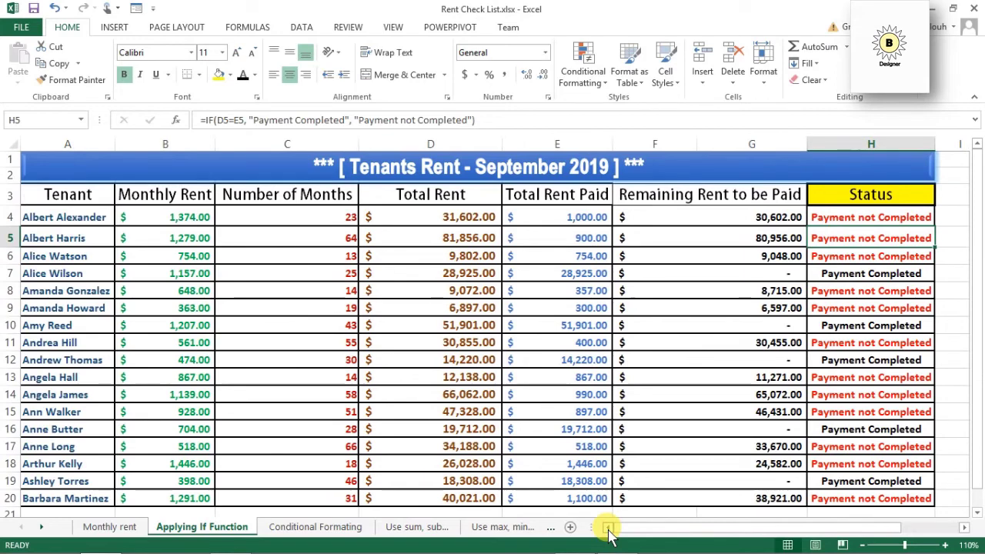